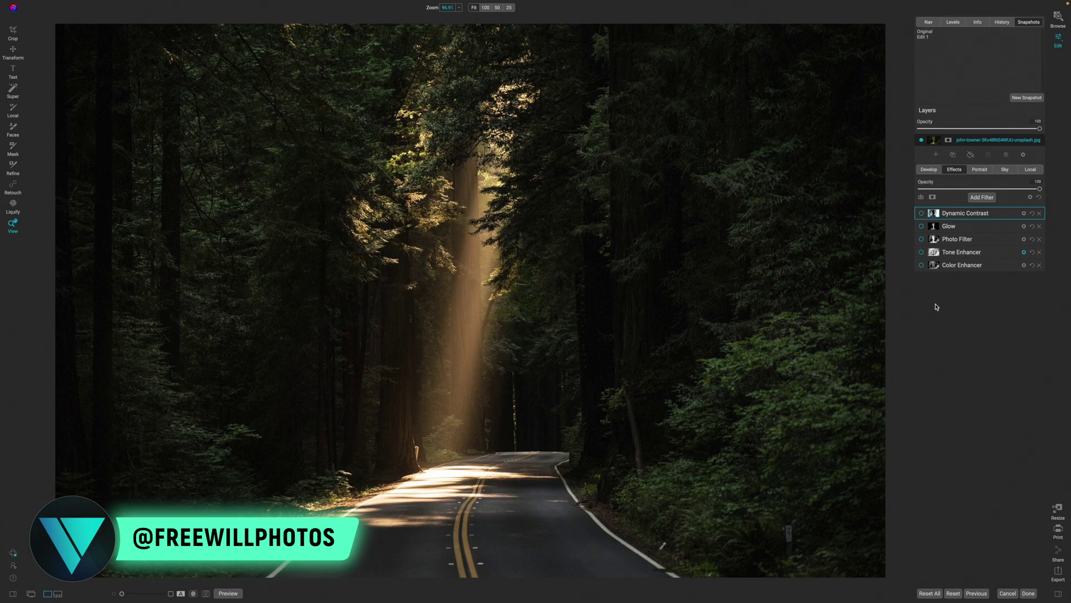
- Toggle the Color Enhancer, Tone Enhancer, Photo Filter and Glow effects on and off to compare each
{"action": "left_click", "coordinate": [922, 265]}
{"action": "left_click", "coordinate": [921, 252]}
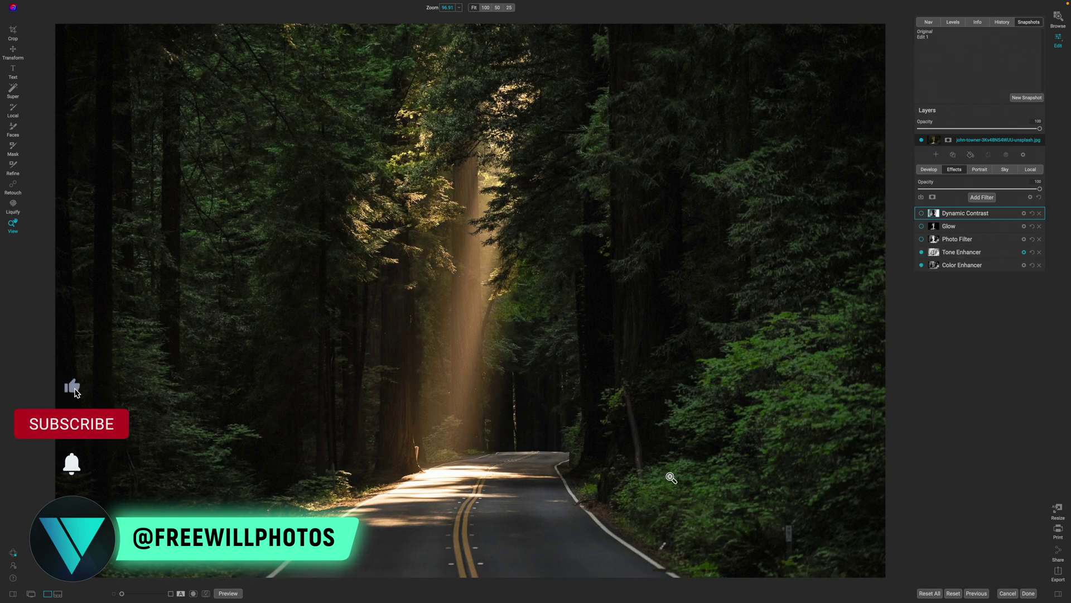
{"action": "left_click", "coordinate": [921, 239]}
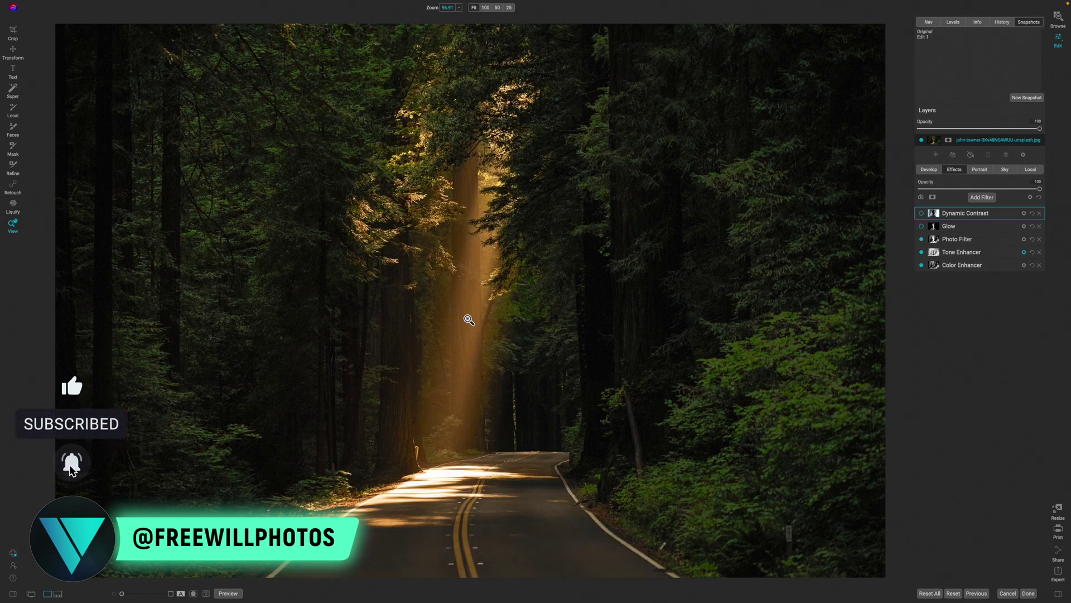
{"action": "left_click", "coordinate": [921, 239]}
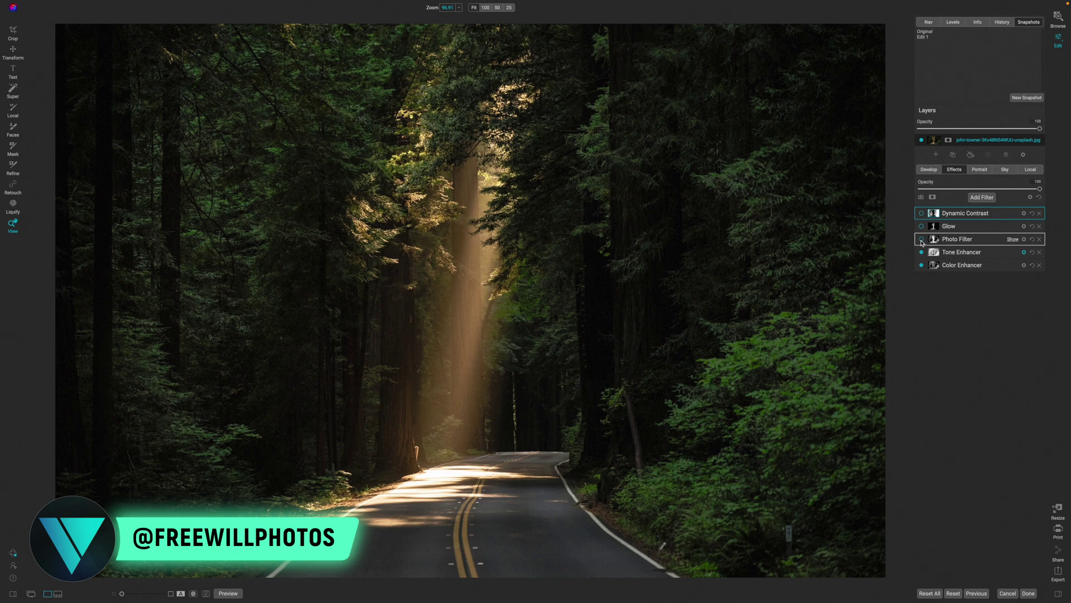
{"action": "left_click", "coordinate": [921, 240]}
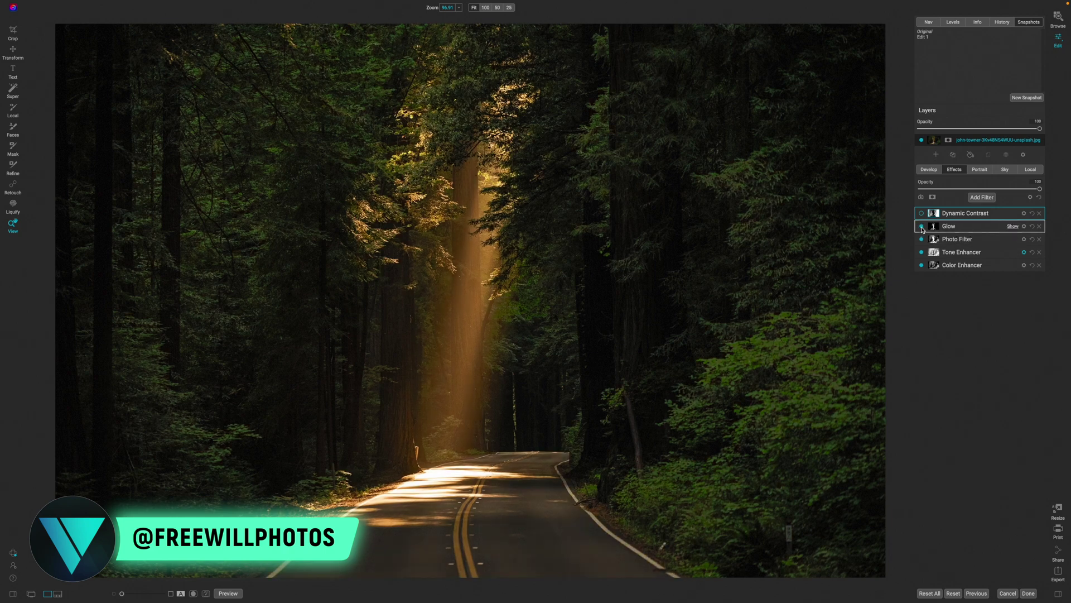
{"action": "left_click", "coordinate": [921, 226]}
{"action": "left_click", "coordinate": [921, 226]}
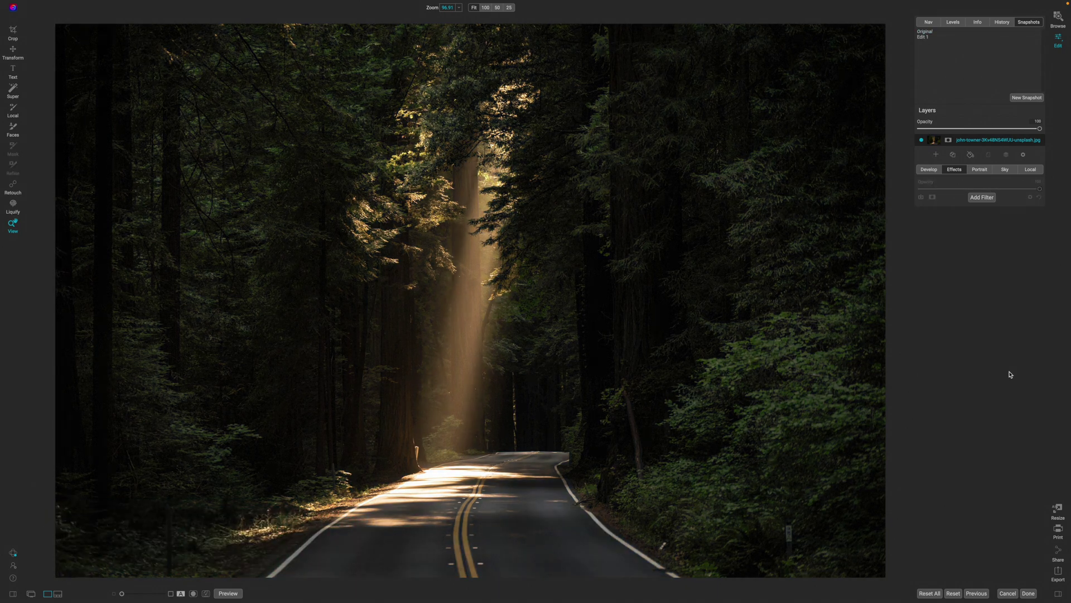
- Add a Color Enhancer with Vibrance at 36 and Saturation nudged toward 8
{"action": "left_click", "coordinate": [985, 200]}
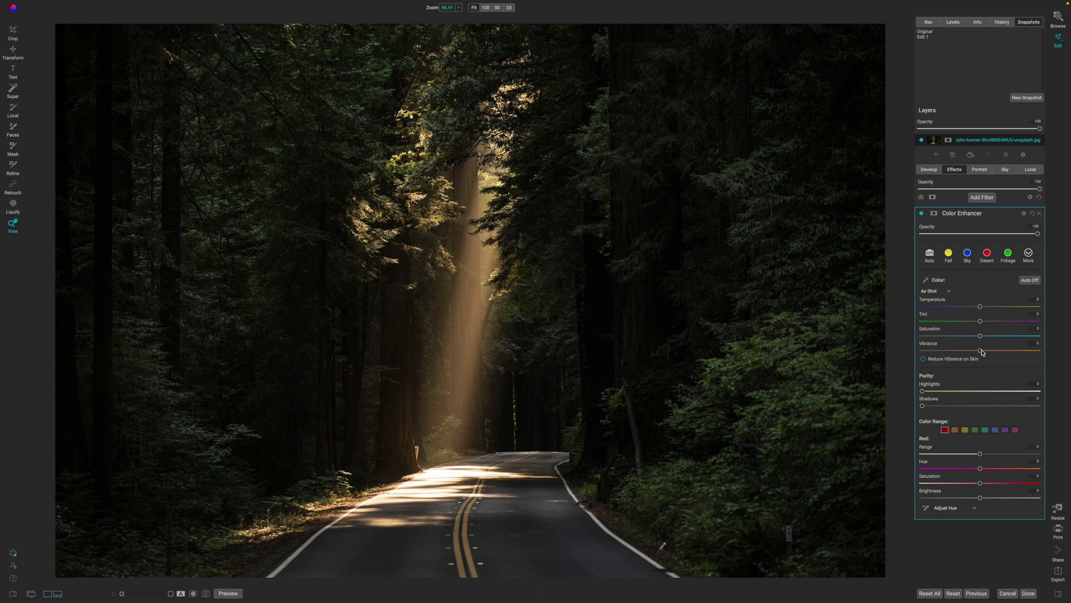
{"action": "left_click_drag", "start_coordinate": [981, 351], "coordinate": [1015, 352]}
{"action": "left_click_drag", "start_coordinate": [980, 336], "coordinate": [991, 337]}
- Mask the Color Enhancer to the sampled foliage green with a colour range of 24
{"action": "left_click", "coordinate": [934, 213]}
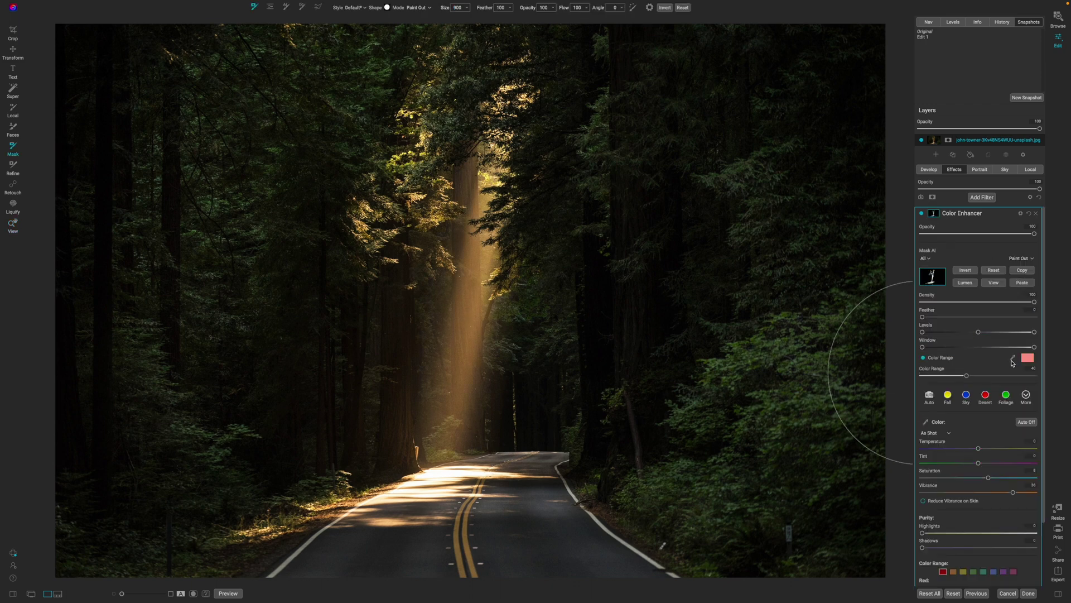
{"action": "left_click", "coordinate": [724, 381]}
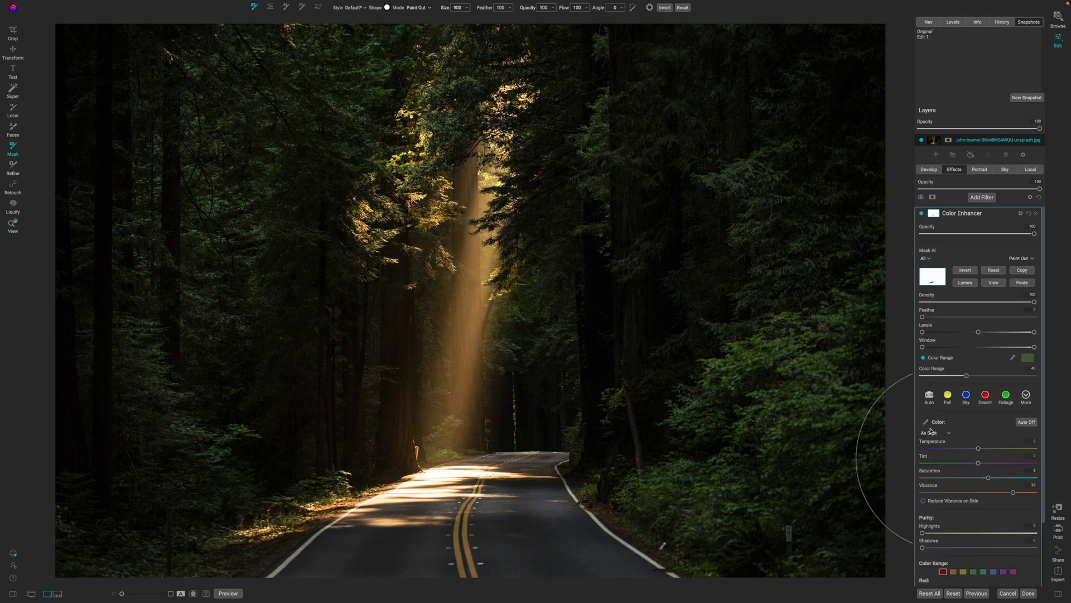
{"action": "key", "text": "ctrl+m"}
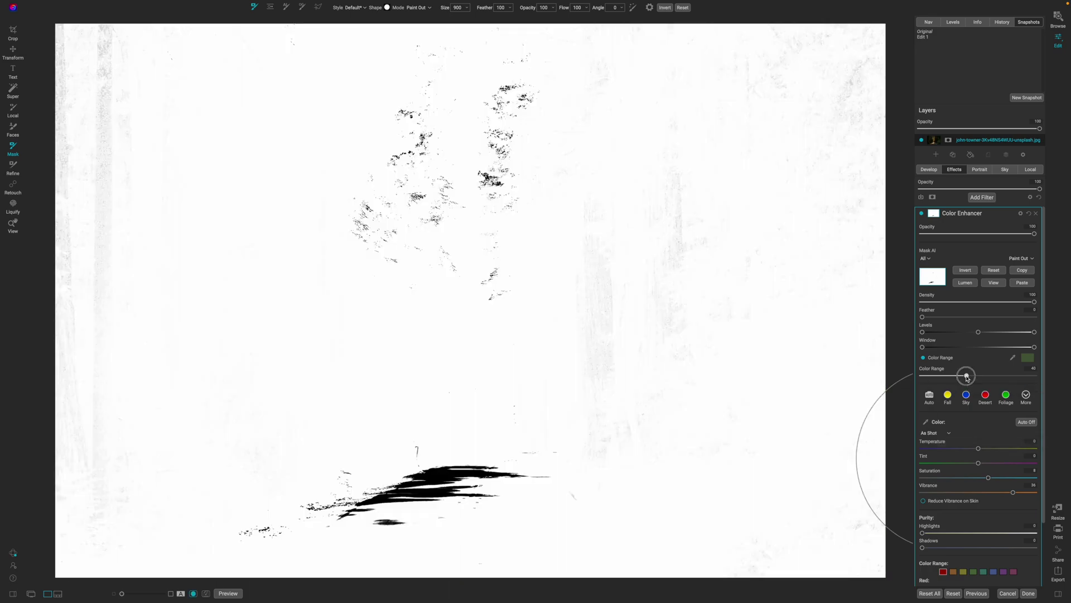
{"action": "left_click_drag", "start_coordinate": [967, 377], "coordinate": [950, 377]}
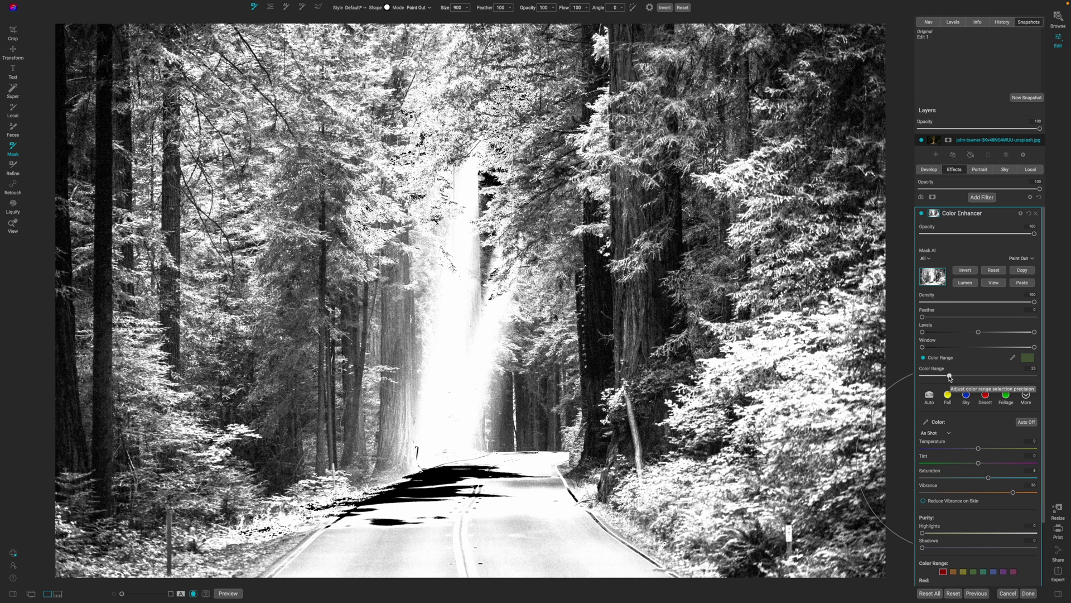
{"action": "left_click_drag", "start_coordinate": [950, 378], "coordinate": [948, 377]}
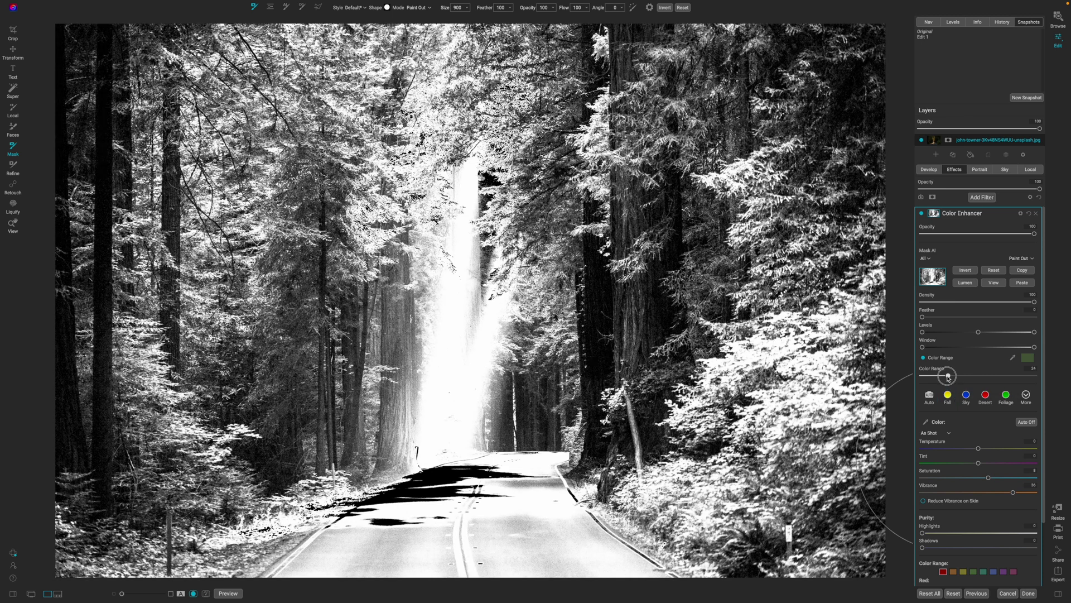
- Tighten the Color Enhancer mask's Levels and feather its edges to 2
{"action": "left_click_drag", "start_coordinate": [979, 334], "coordinate": [930, 338]}
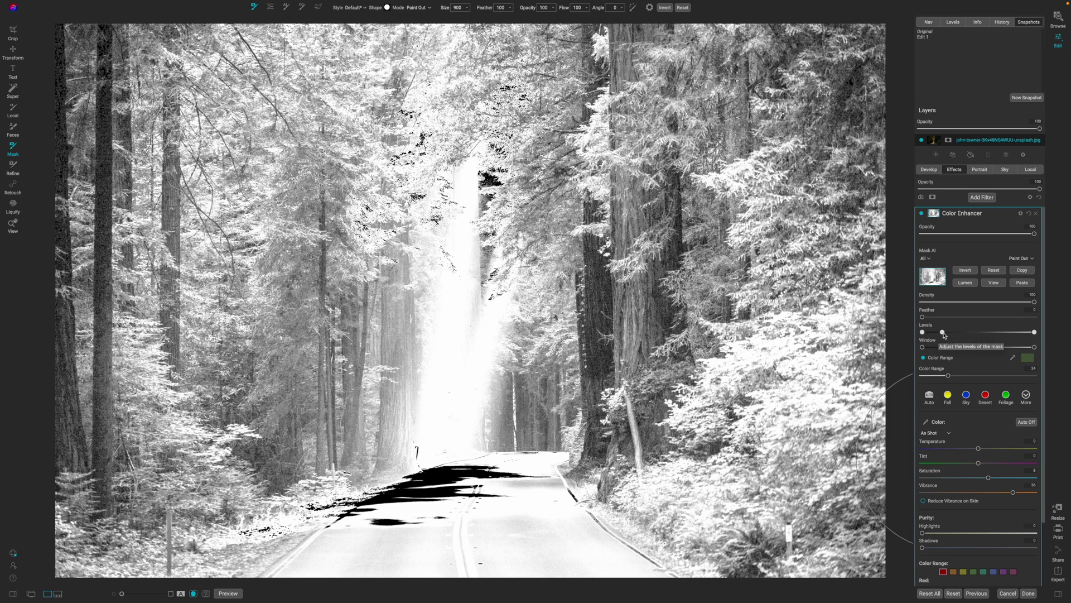
{"action": "left_click_drag", "start_coordinate": [942, 332], "coordinate": [1006, 333]}
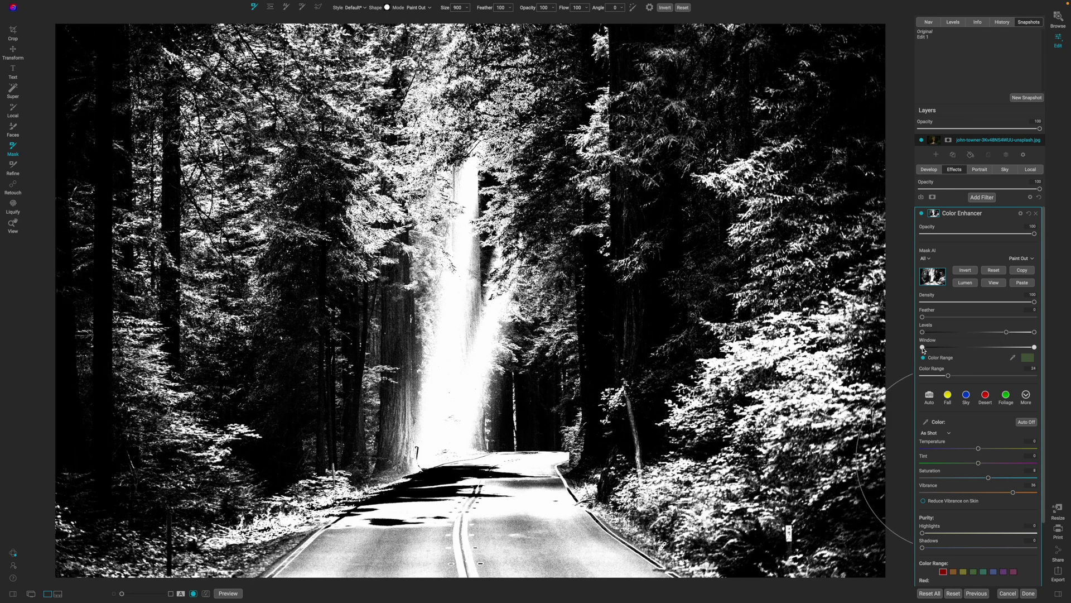
{"action": "mouse_move", "coordinate": [924, 348]}
{"action": "left_mouse_down"}
{"action": "mouse_move", "coordinate": [979, 350]}
{"action": "mouse_move", "coordinate": [923, 348]}
{"action": "mouse_move", "coordinate": [947, 332]}
{"action": "left_mouse_up"}
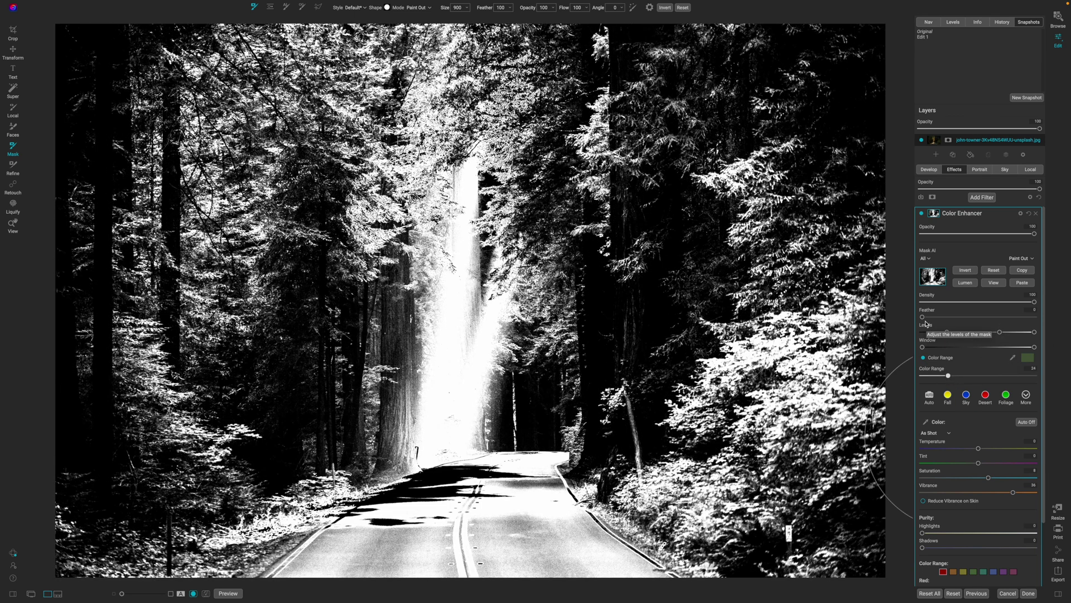
{"action": "left_click_drag", "start_coordinate": [923, 317], "coordinate": [928, 321]}
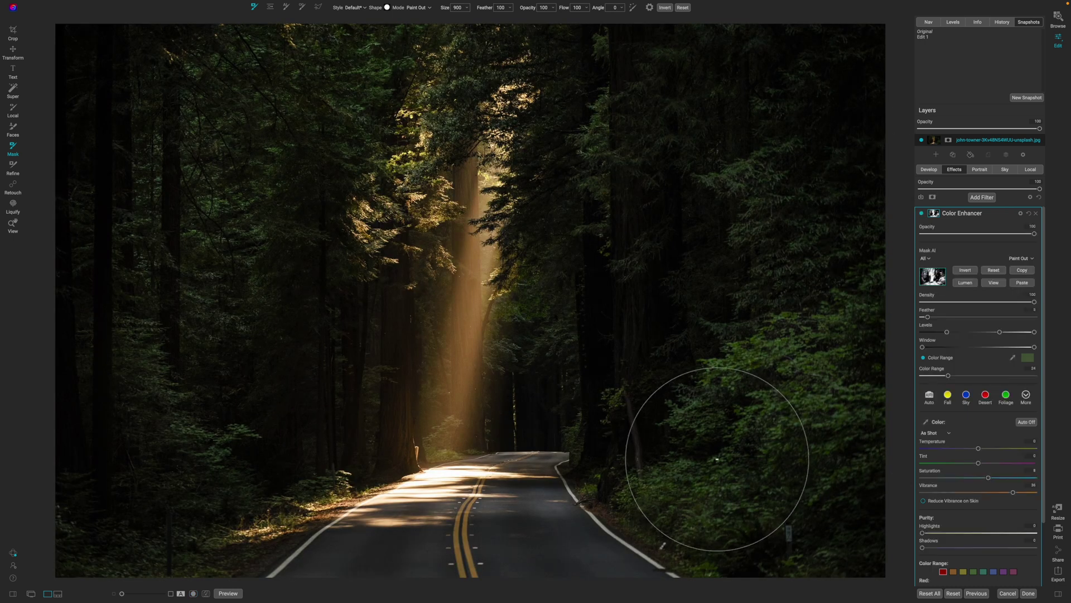
{"action": "scroll", "coordinate": [976, 391], "scroll_direction": "down", "scroll_amount": 3}
- Set the Yellow hue to 18 and the Green brightness to 13 in Color Range
{"action": "left_click", "coordinate": [964, 495]}
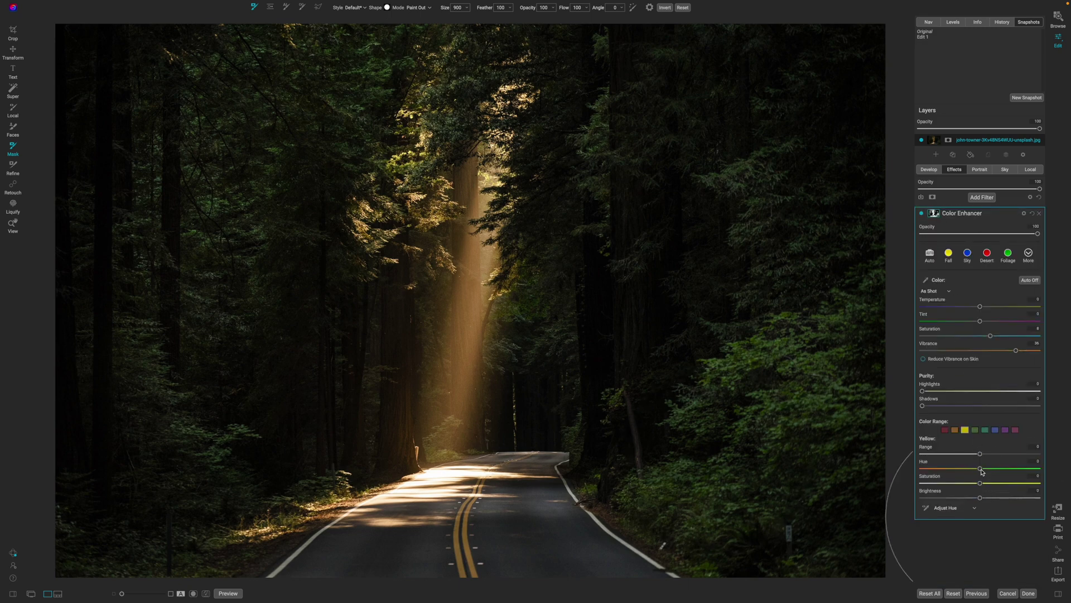
{"action": "left_click_drag", "start_coordinate": [980, 469], "coordinate": [997, 499]}
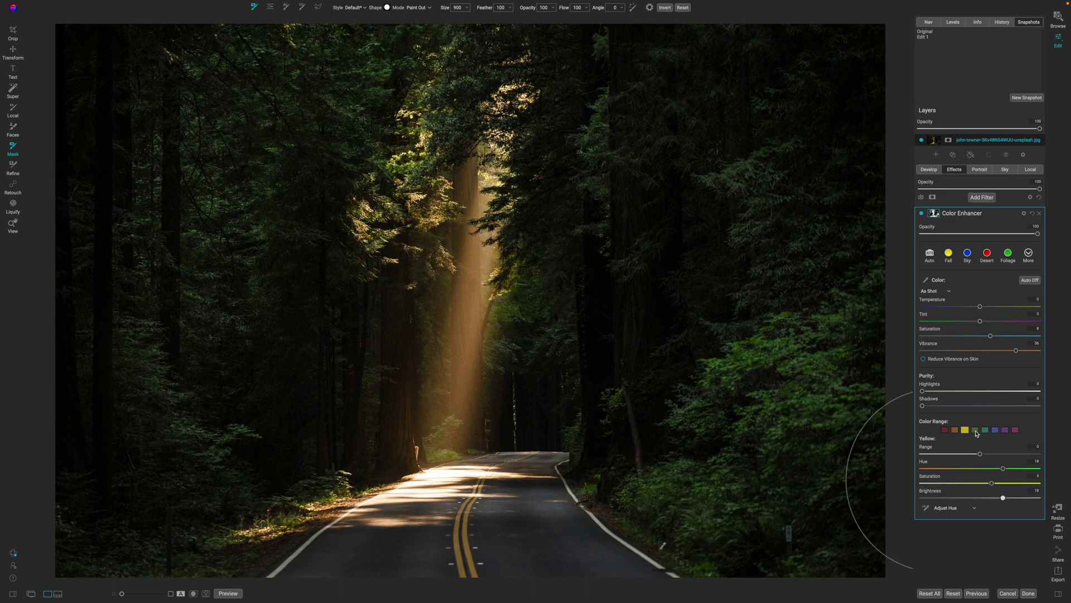
{"action": "left_click", "coordinate": [976, 430]}
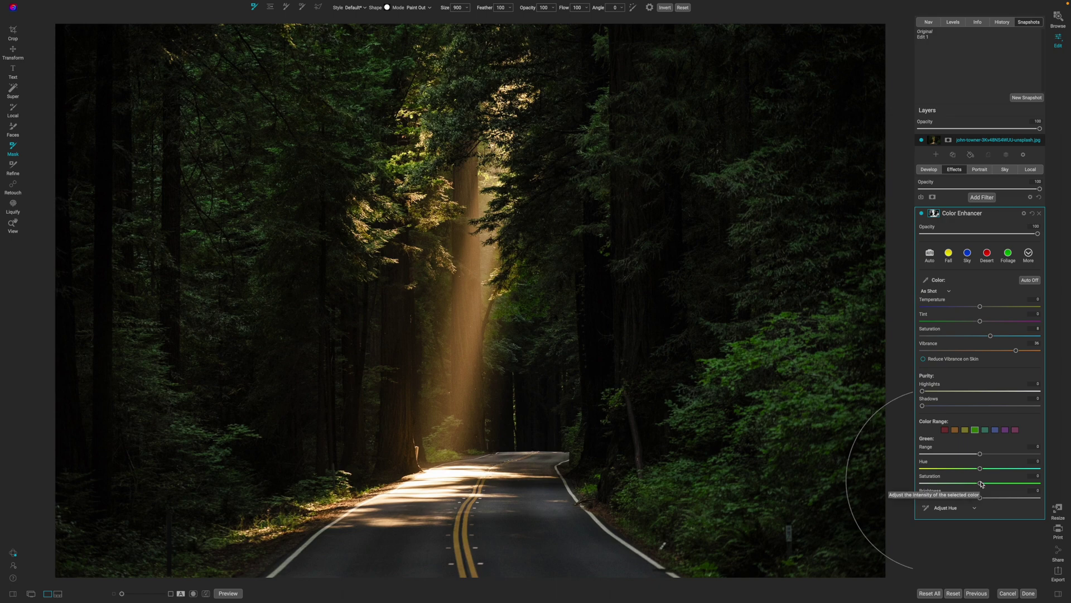
{"action": "mouse_move", "coordinate": [980, 497]}
{"action": "left_mouse_down"}
{"action": "mouse_move", "coordinate": [997, 499]}
{"action": "mouse_move", "coordinate": [991, 483]}
{"action": "left_mouse_up"}
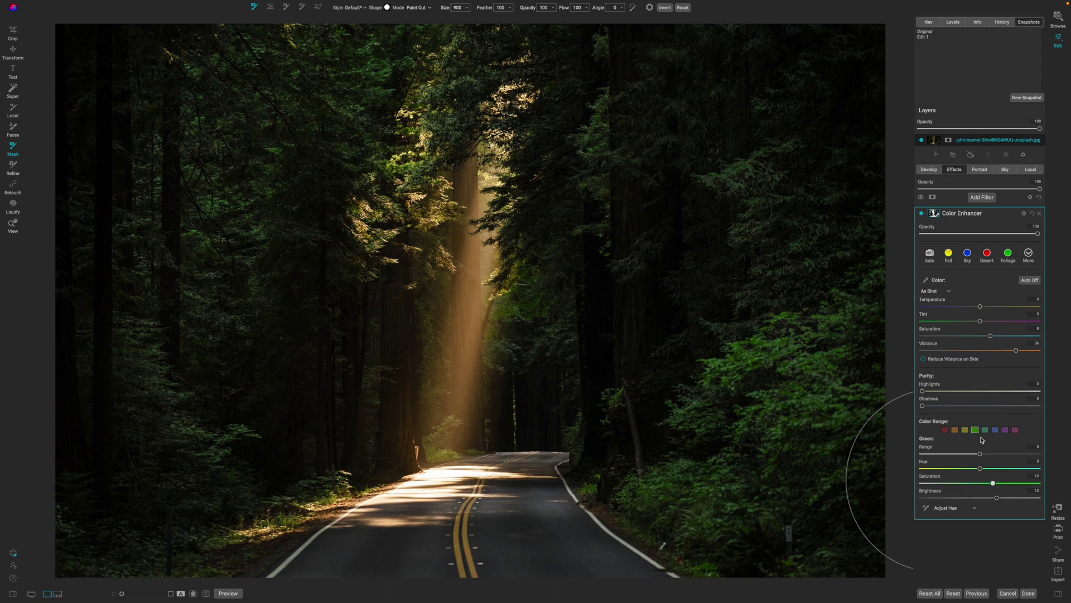
{"action": "left_click", "coordinate": [963, 213]}
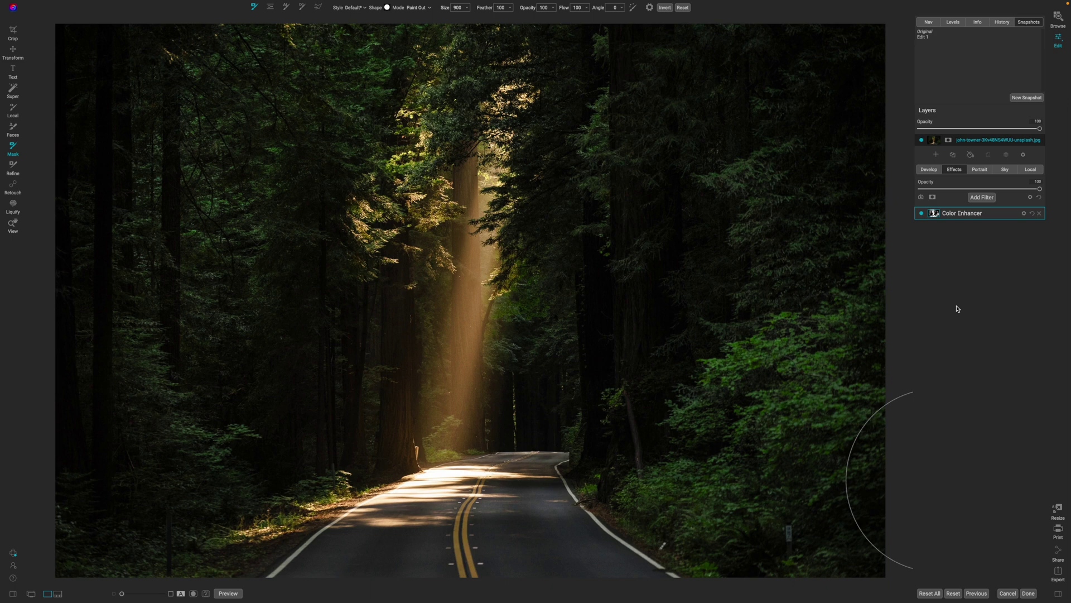
- Add a Tone Enhancer with Exposure 0.3, Shadows 11 and slightly higher Contrast
{"action": "left_click", "coordinate": [981, 198]}
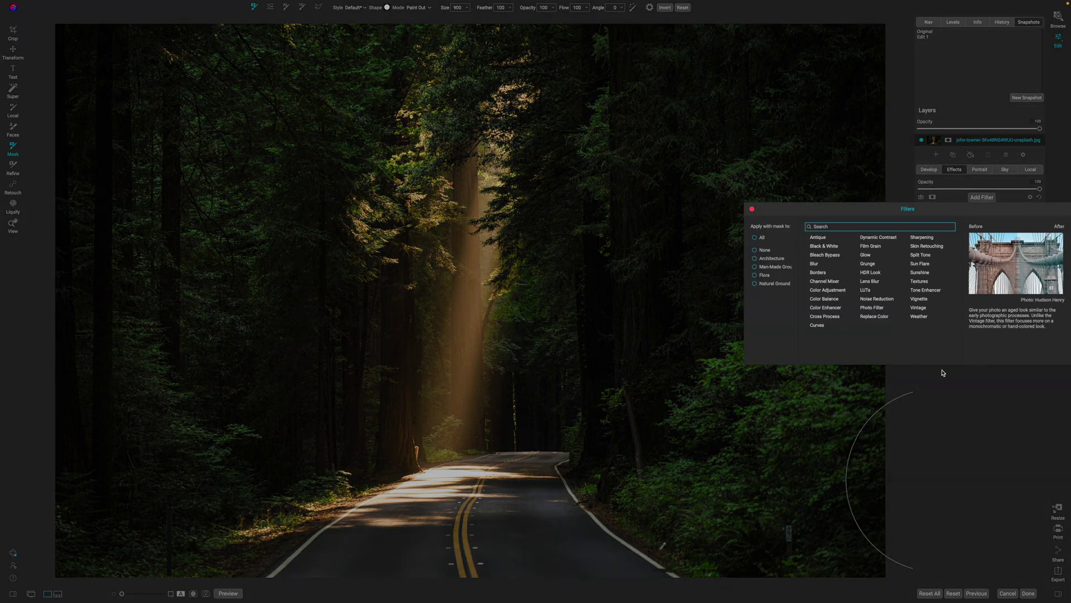
{"action": "left_click", "coordinate": [925, 290]}
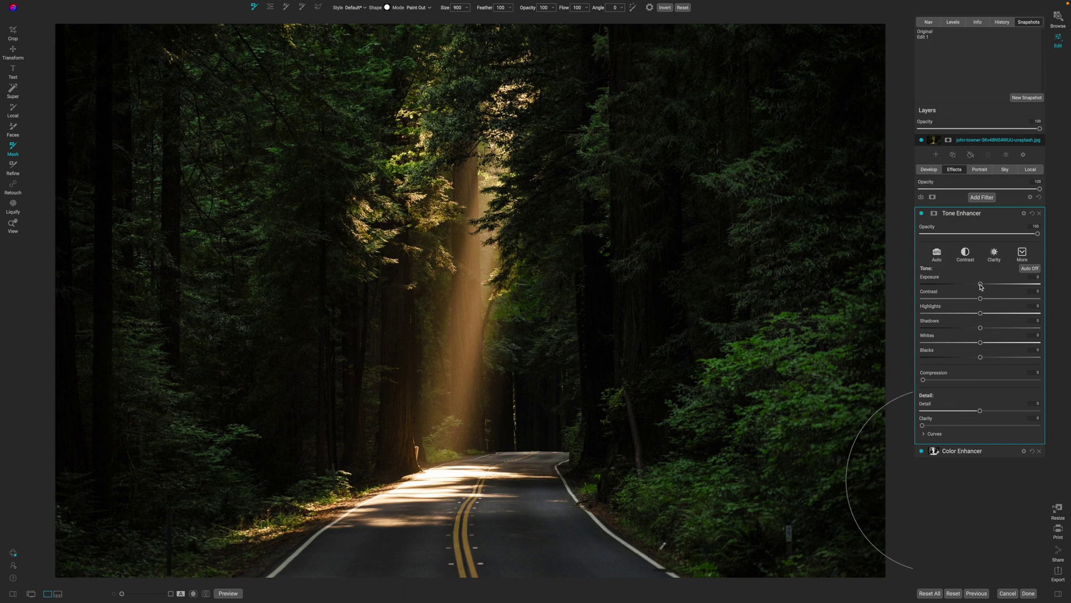
{"action": "left_click_drag", "start_coordinate": [981, 286], "coordinate": [984, 286]}
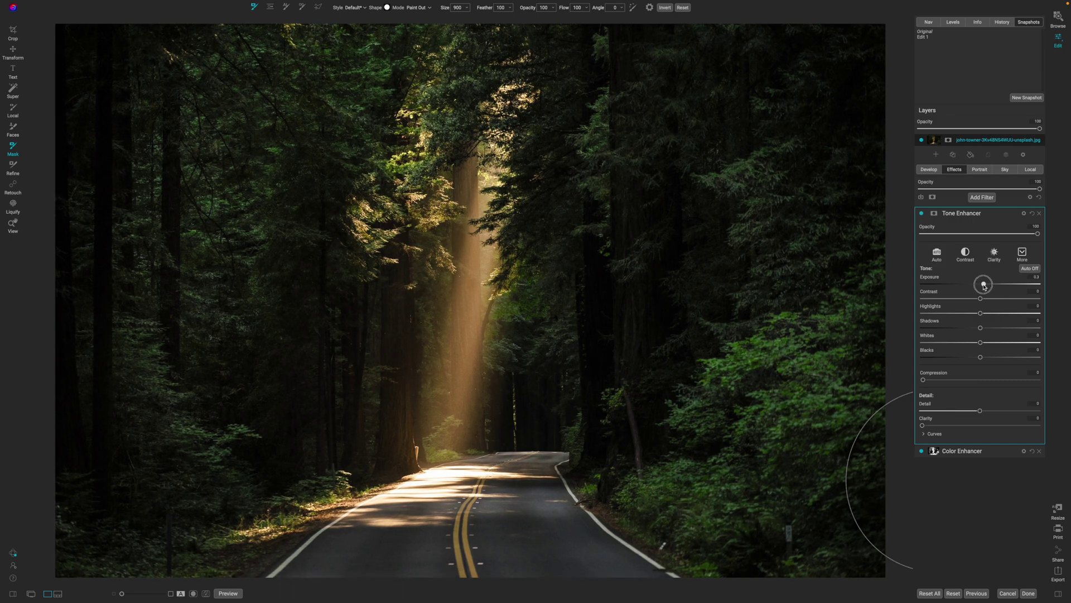
{"action": "left_click_drag", "start_coordinate": [984, 286], "coordinate": [985, 286]}
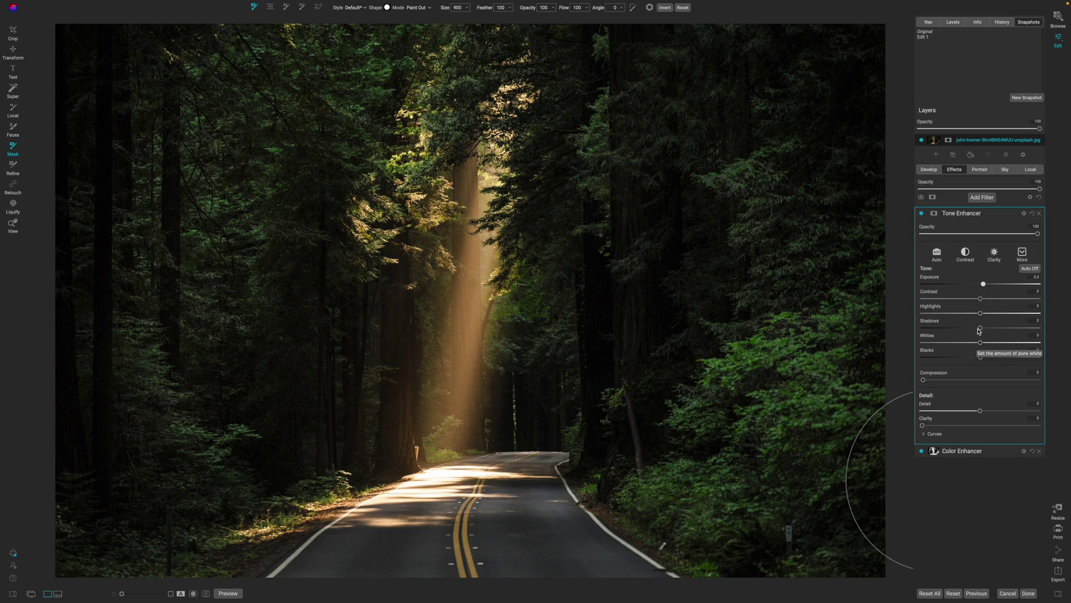
{"action": "left_click_drag", "start_coordinate": [981, 330], "coordinate": [996, 330]}
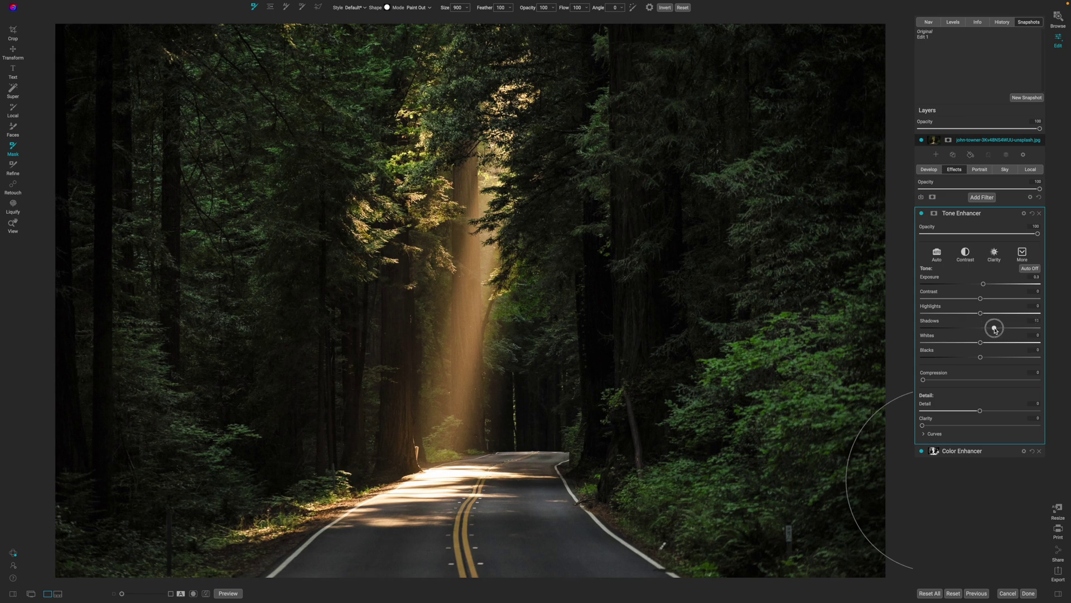
{"action": "left_click_drag", "start_coordinate": [996, 331], "coordinate": [996, 330]}
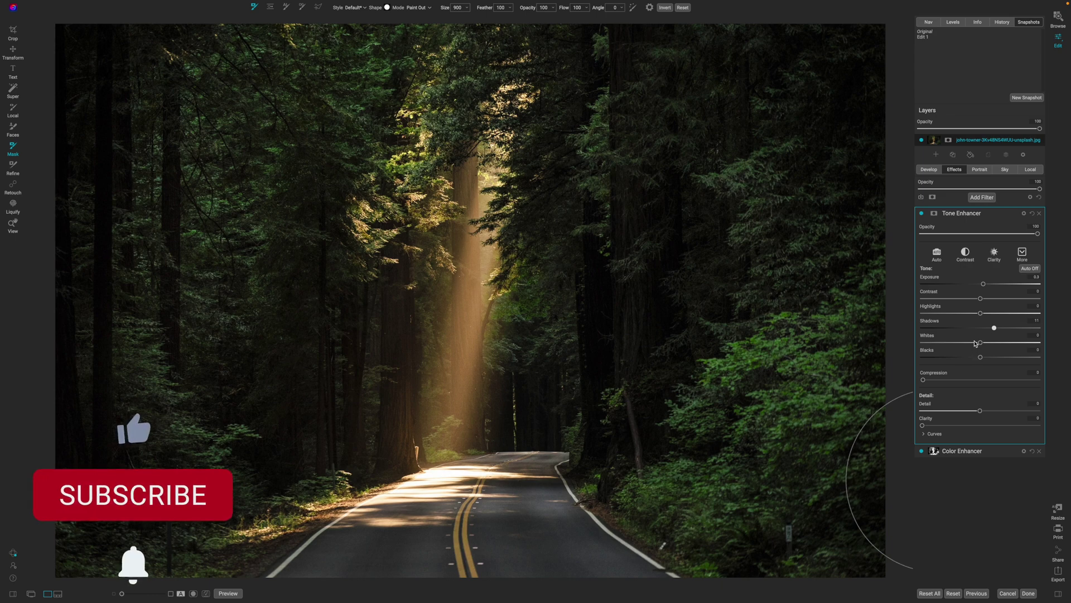
{"action": "left_click_drag", "start_coordinate": [980, 299], "coordinate": [987, 315]}
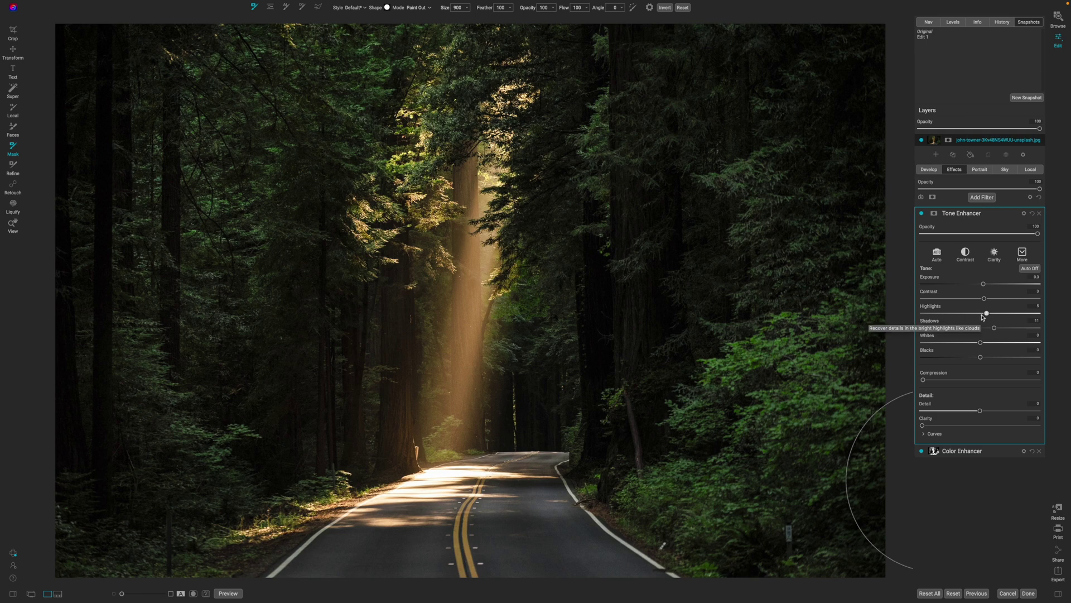
- Give the Tone Enhancer a colour-range mask feathered to 6
{"action": "left_click", "coordinate": [921, 213]}
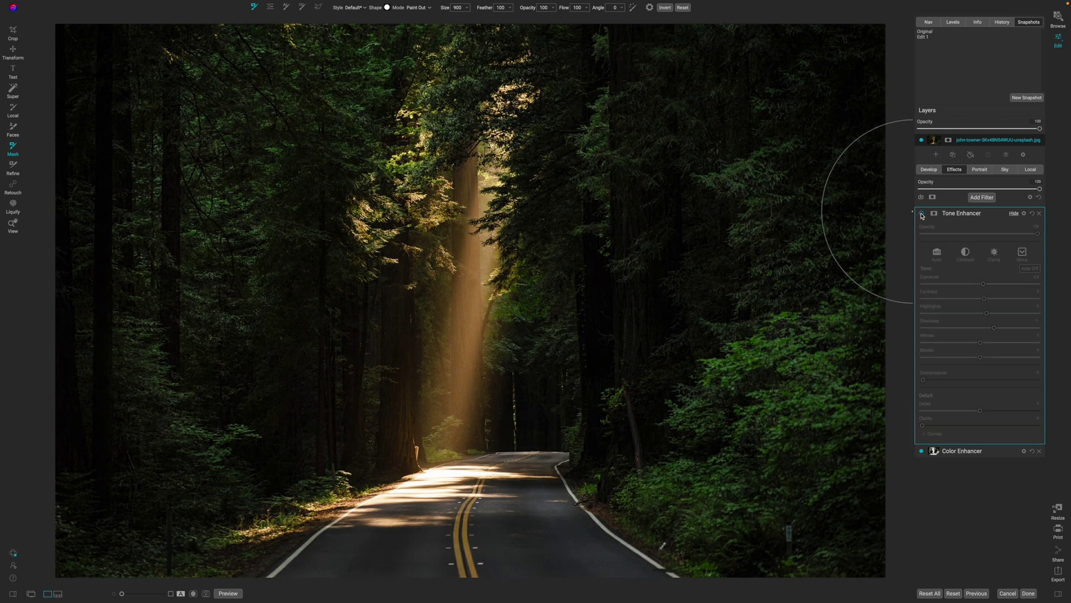
{"action": "left_click", "coordinate": [921, 213]}
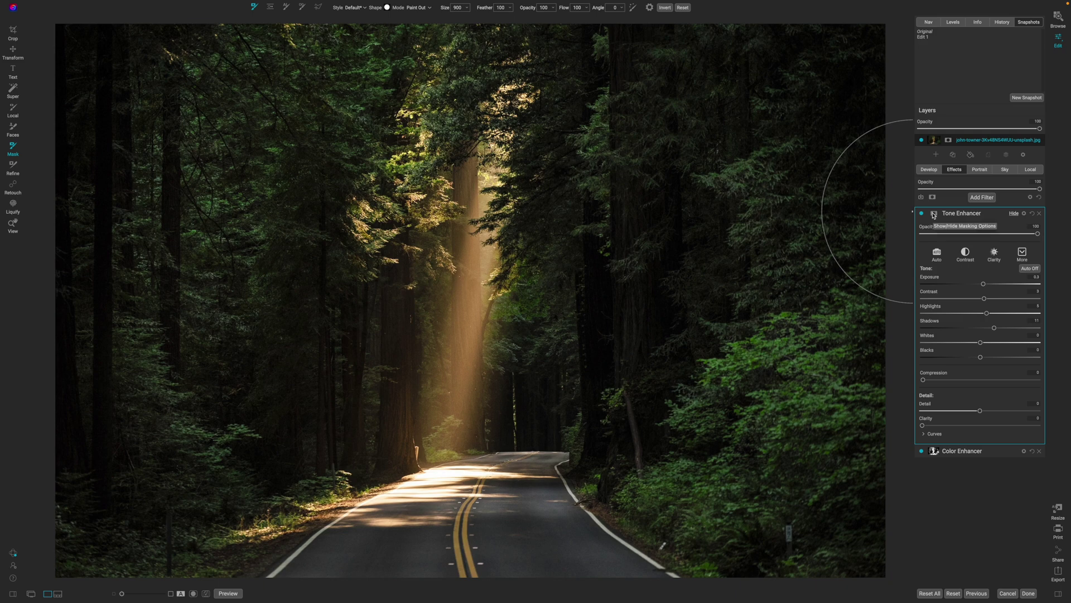
{"action": "left_click", "coordinate": [934, 216]}
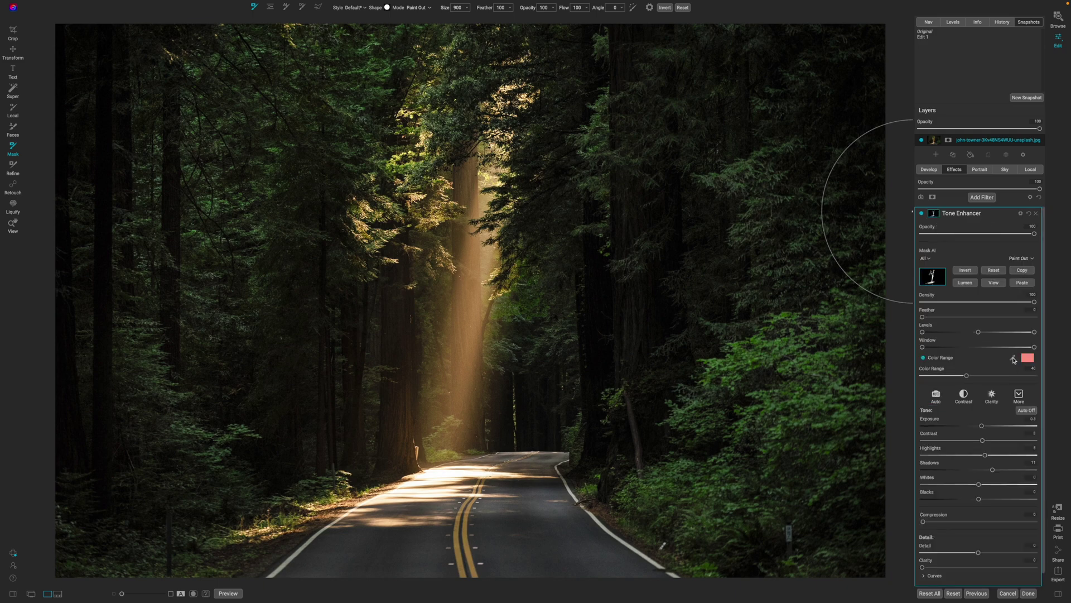
{"action": "left_click_drag", "start_coordinate": [970, 375], "coordinate": [943, 375]}
{"action": "left_click_drag", "start_coordinate": [922, 318], "coordinate": [930, 317]}
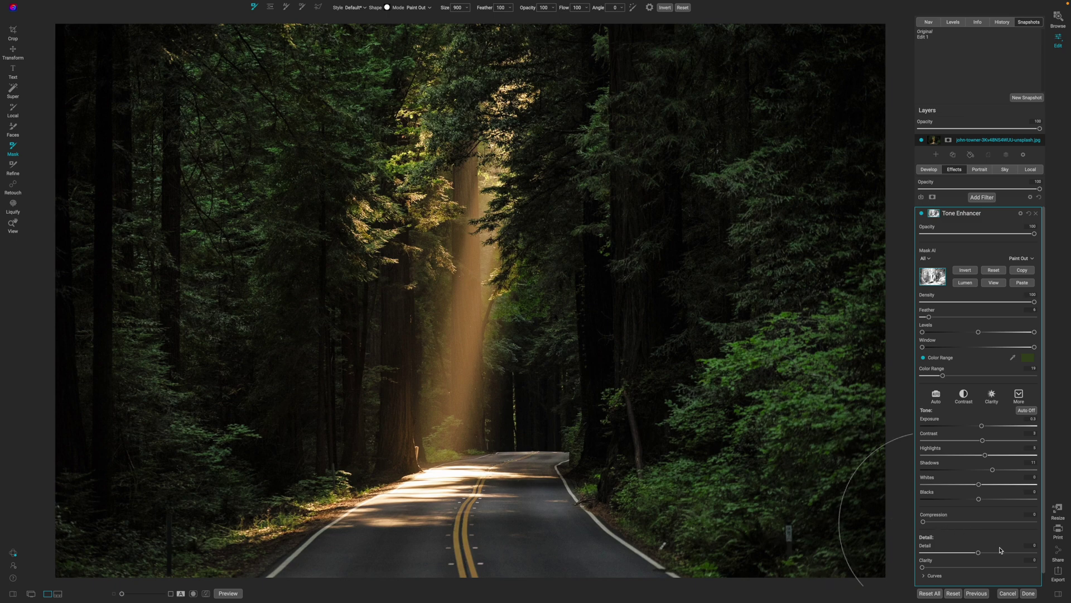
- Raise the Tone Enhancer's Detail to 9 and Clarity to 6
{"action": "left_click_drag", "start_coordinate": [980, 555], "coordinate": [986, 554]}
{"action": "left_click_drag", "start_coordinate": [987, 553], "coordinate": [990, 554]}
{"action": "left_click_drag", "start_coordinate": [928, 567], "coordinate": [931, 568]}
{"action": "left_click", "coordinate": [991, 214]}
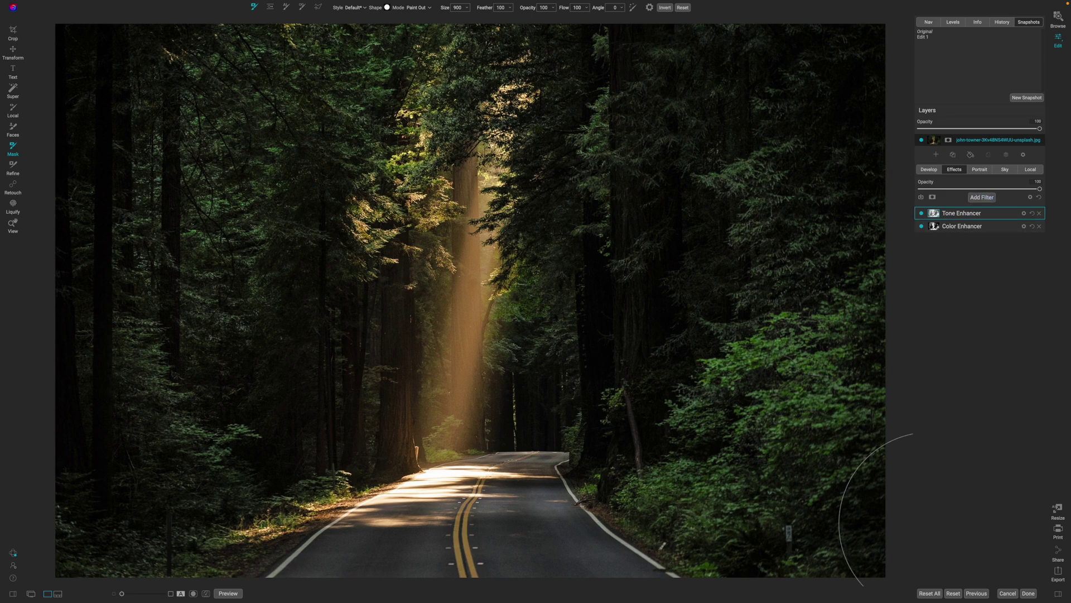
- Add a Photo Filter tinted warm orange and compare it on and off
{"action": "left_click", "coordinate": [982, 197]}
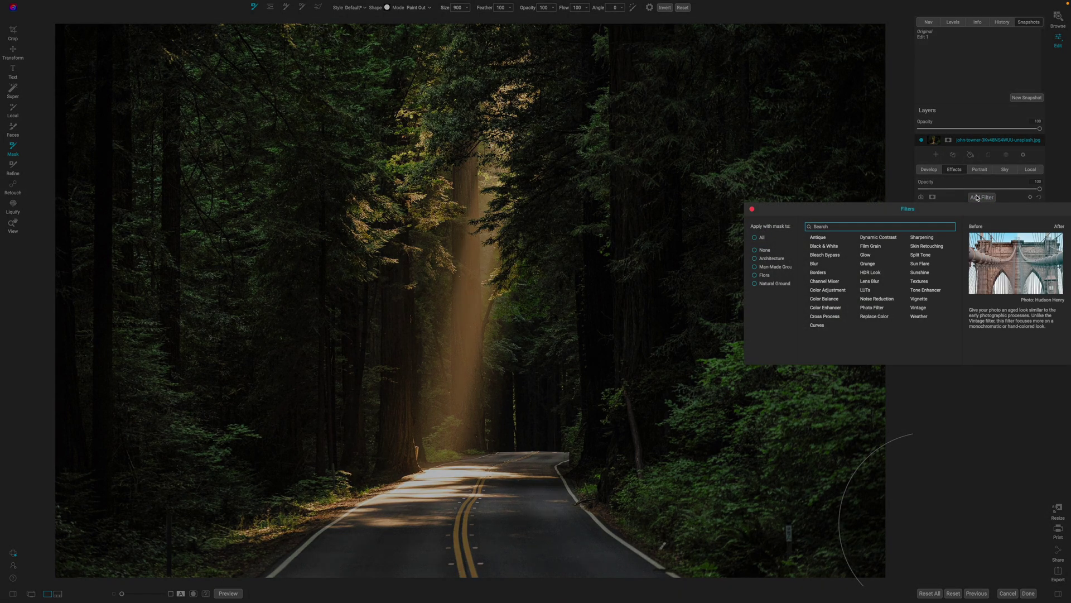
{"action": "left_click", "coordinate": [883, 311]}
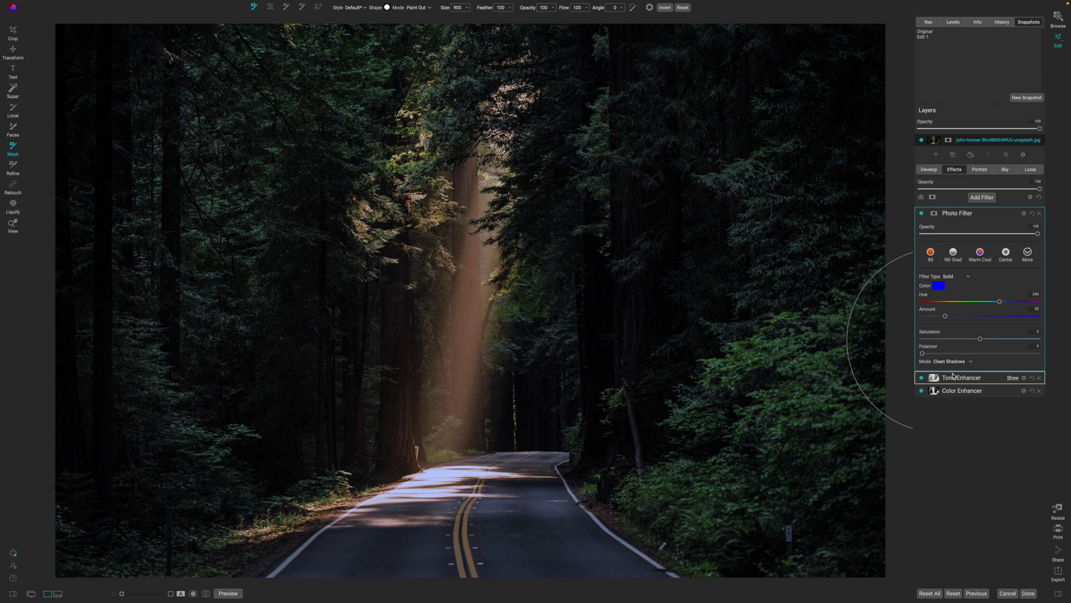
{"action": "left_click", "coordinate": [940, 288]}
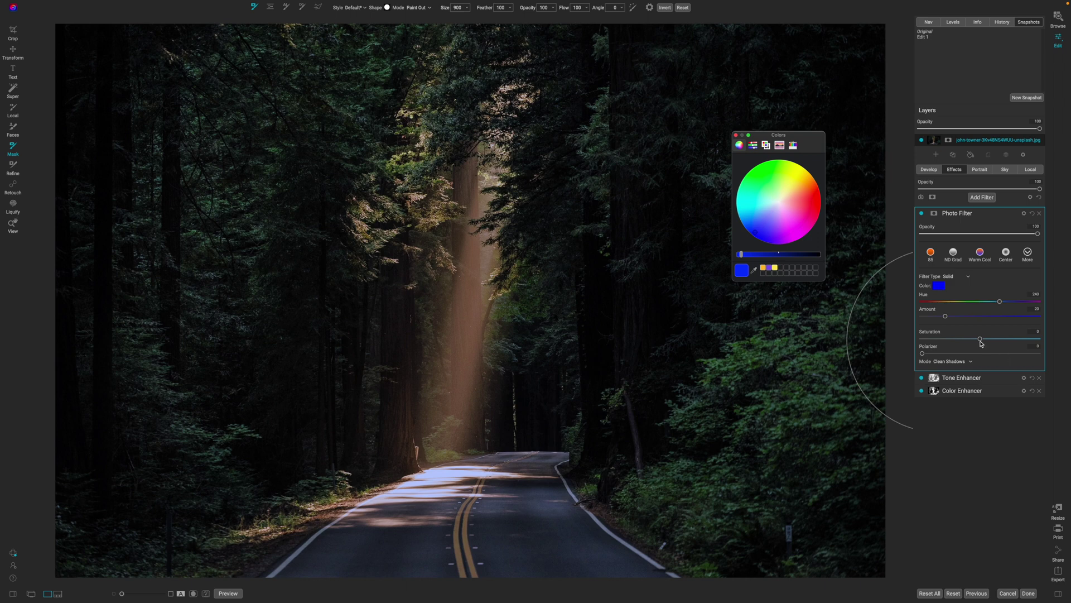
{"action": "mouse_move", "coordinate": [777, 222]}
{"action": "left_mouse_down"}
{"action": "mouse_move", "coordinate": [806, 208]}
{"action": "mouse_move", "coordinate": [802, 185]}
{"action": "mouse_move", "coordinate": [815, 189]}
{"action": "left_mouse_up"}
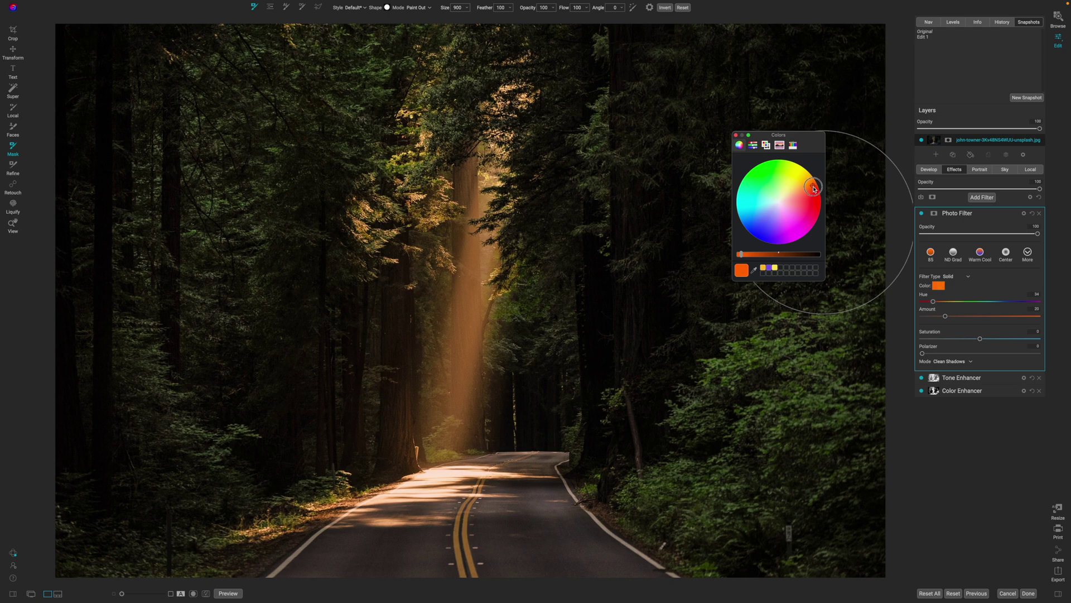
{"action": "left_click", "coordinate": [736, 135]}
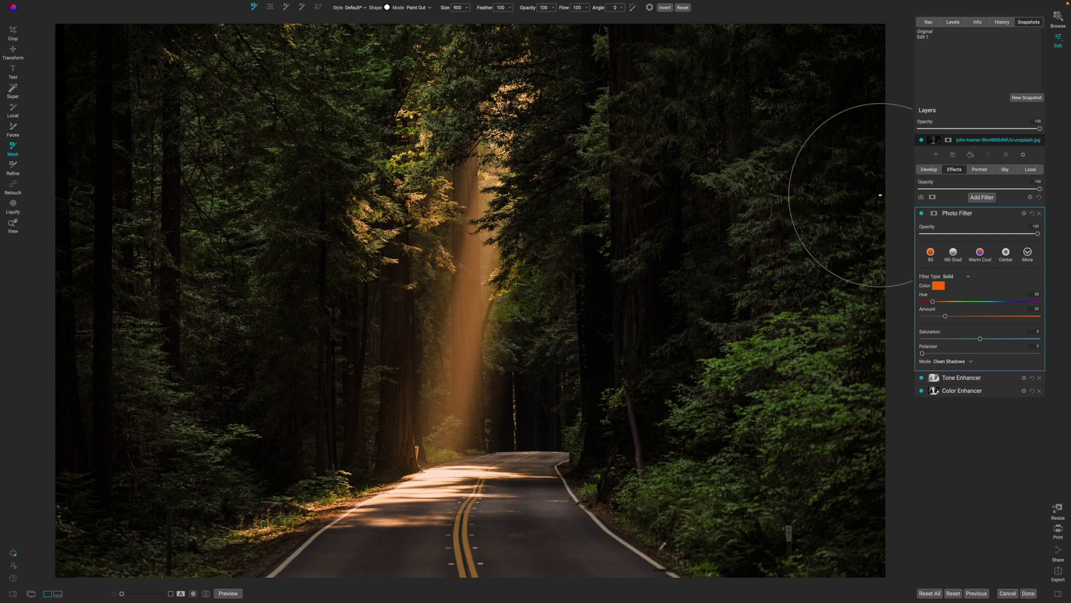
{"action": "left_click", "coordinate": [922, 214]}
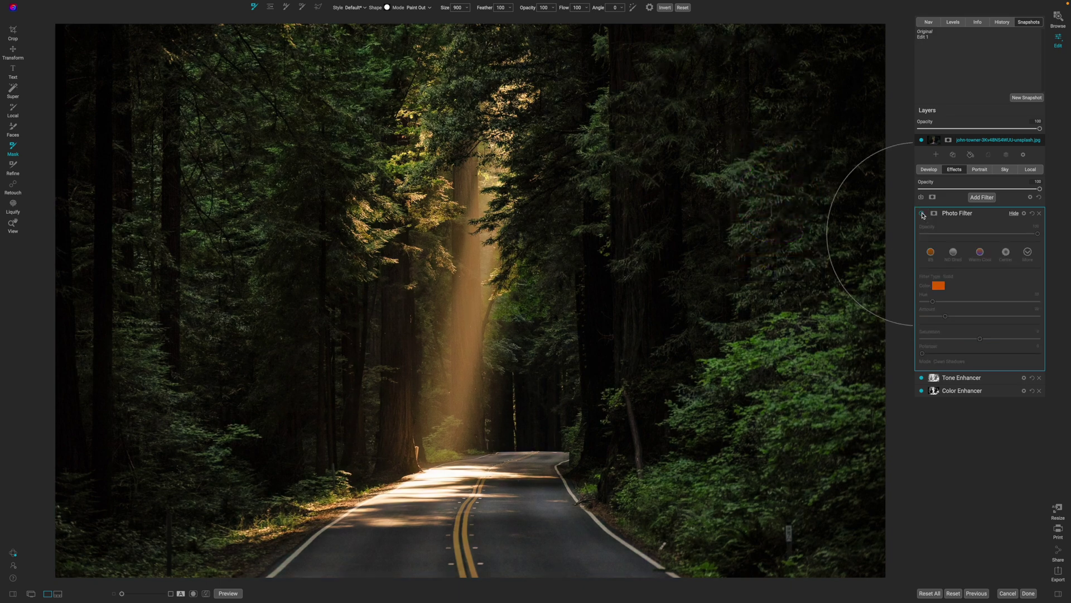
{"action": "left_click", "coordinate": [922, 213]}
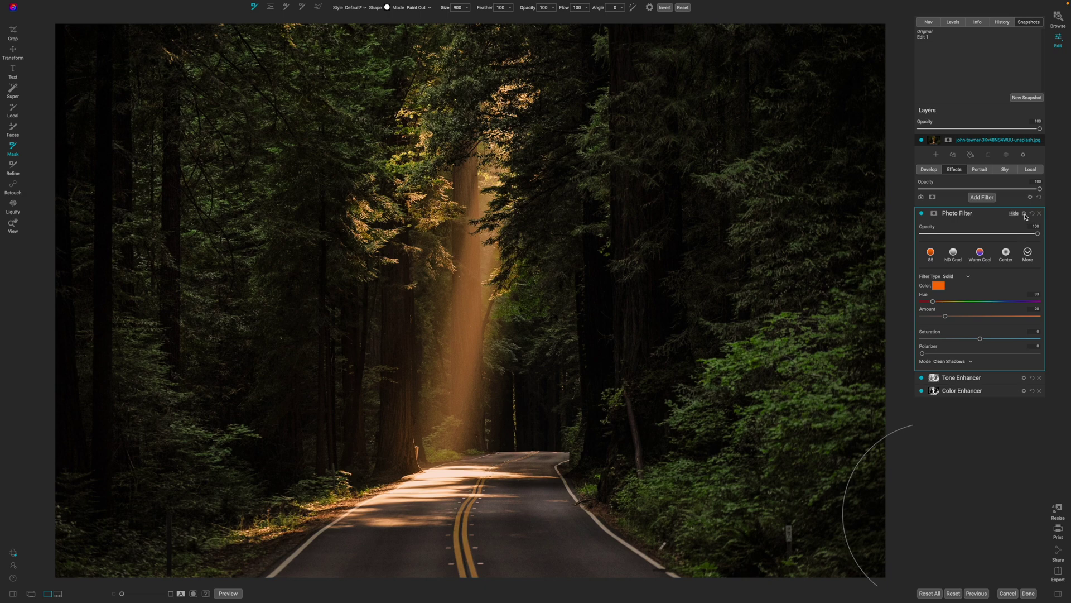
- Mask the Photo Filter by colour range sampled from the light beam
{"action": "left_click", "coordinate": [934, 215]}
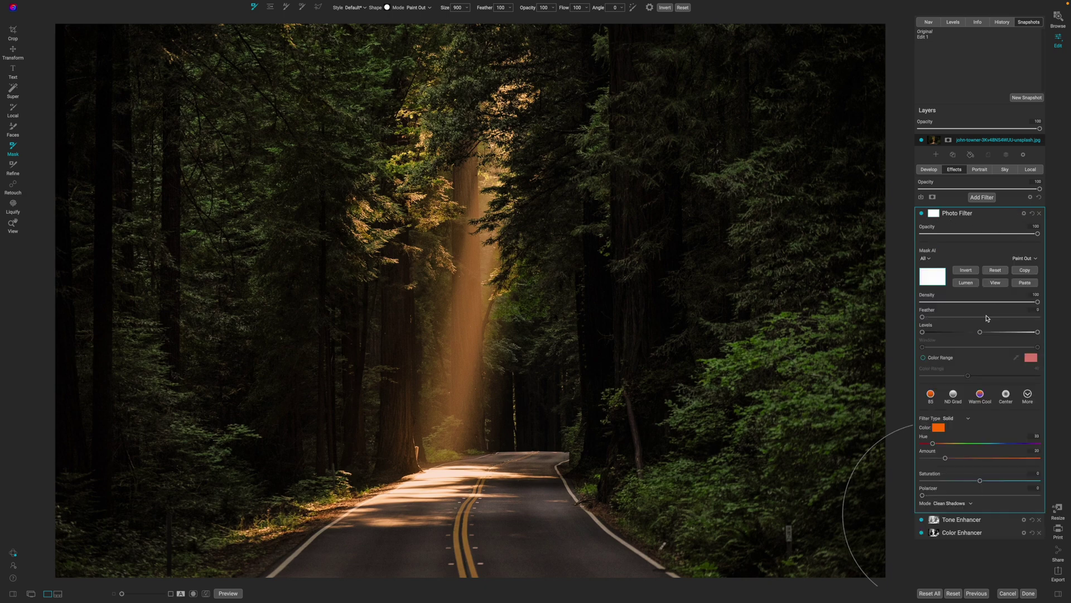
{"action": "left_click", "coordinate": [932, 360]}
{"action": "left_click", "coordinate": [1016, 357]}
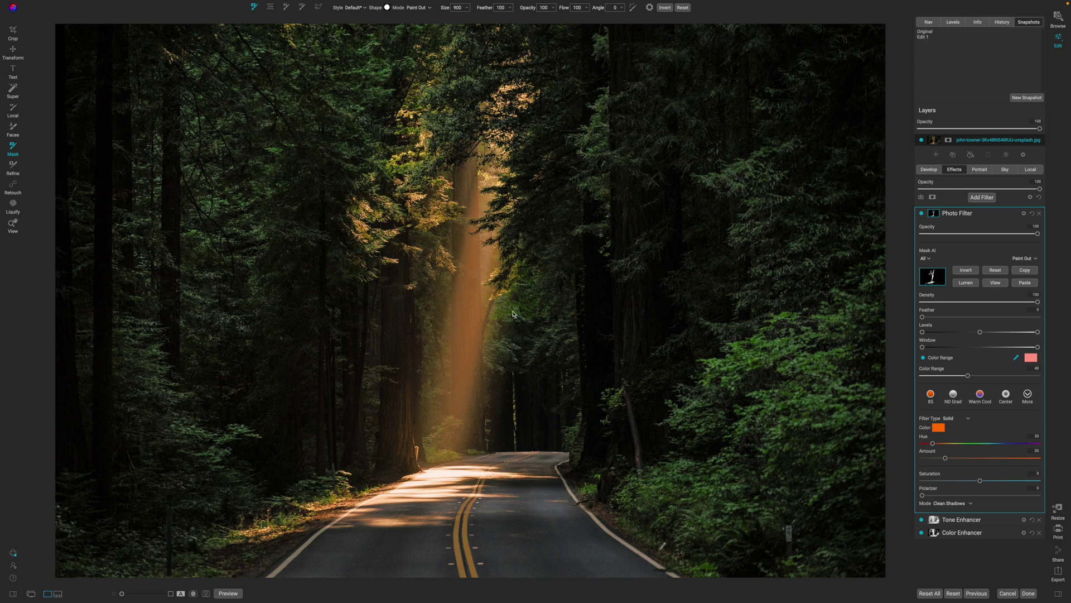
{"action": "left_click", "coordinate": [467, 246]}
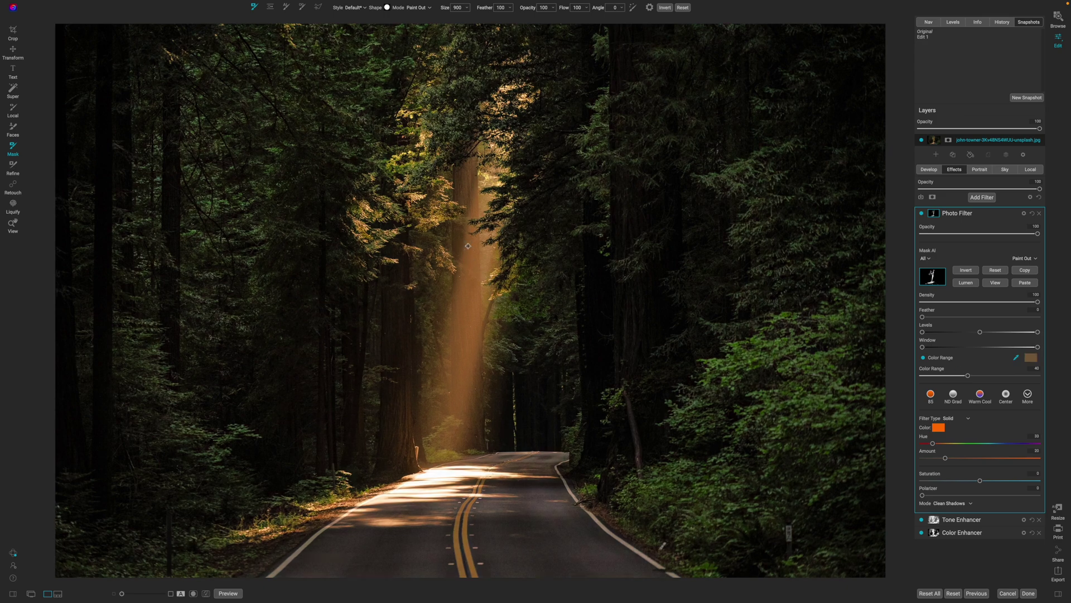
{"action": "key", "text": "o"}
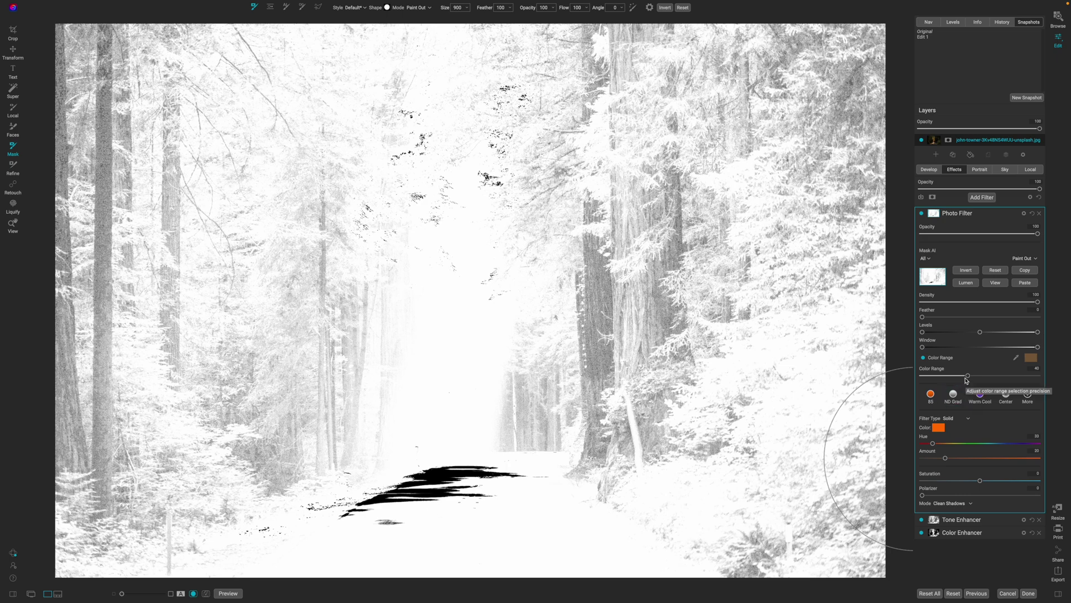
- Narrow the Photo Filter mask's range to 32, feather it slightly, and set brush size 200
{"action": "left_click_drag", "start_coordinate": [968, 376], "coordinate": [961, 378]}
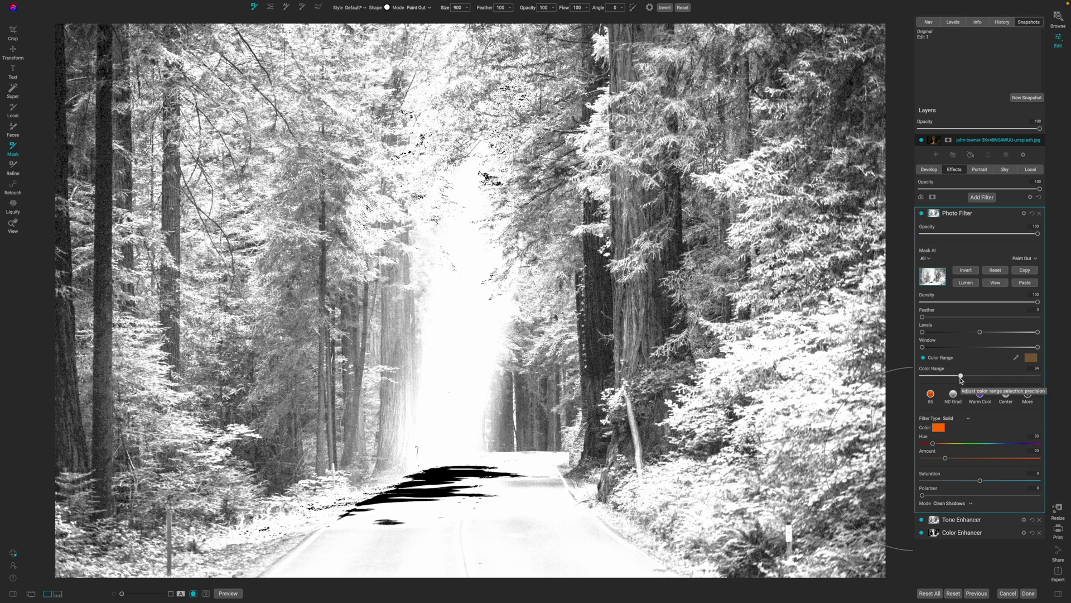
{"action": "left_click_drag", "start_coordinate": [961, 378], "coordinate": [958, 379]}
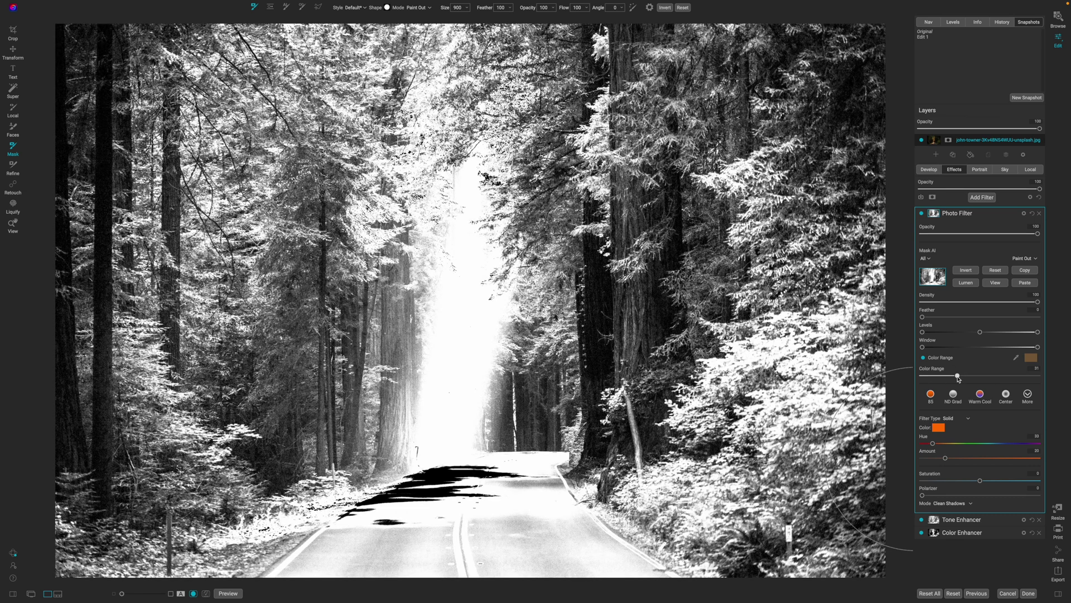
{"action": "left_click_drag", "start_coordinate": [923, 318], "coordinate": [930, 319]}
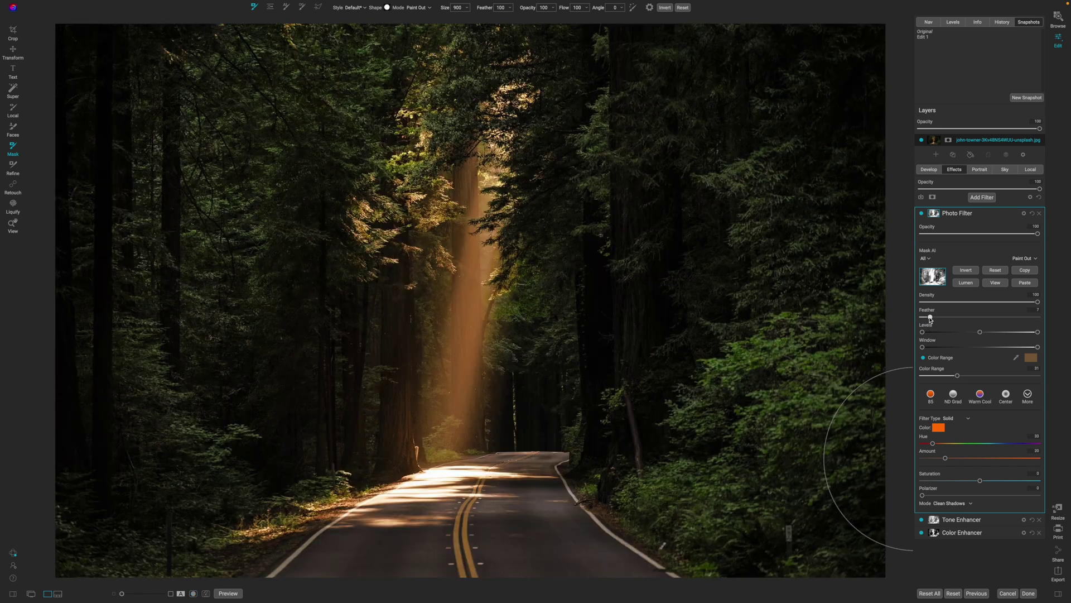
{"action": "left_click", "coordinate": [921, 214]}
{"action": "left_click", "coordinate": [922, 214]}
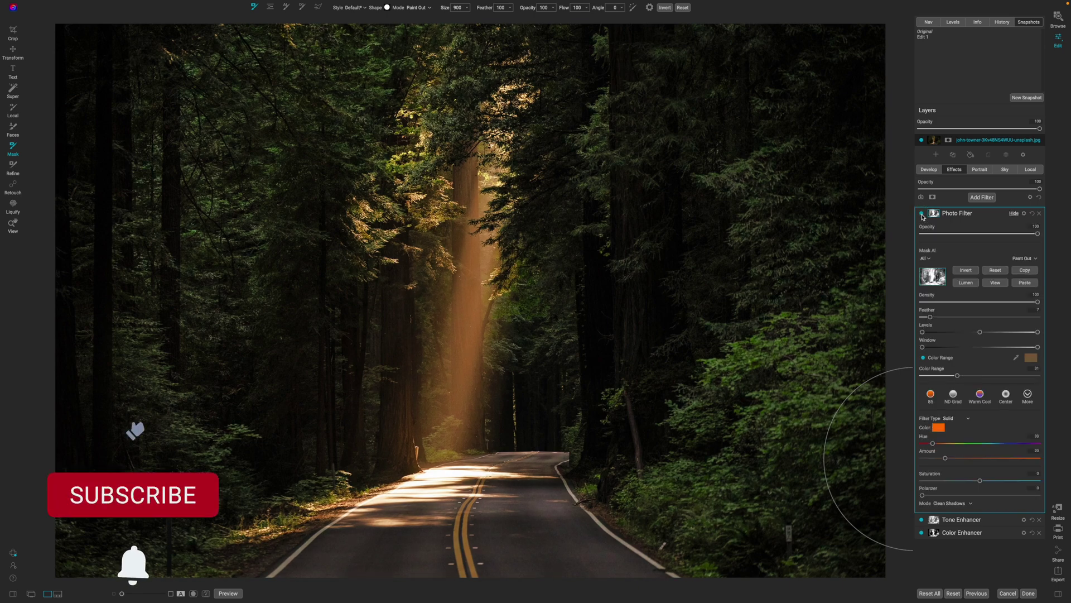
{"action": "key", "text": "bracketleft"}
{"action": "key", "text": "bracketleft"}
{"action": "key", "text": "bracketleft"}
{"action": "key", "text": "bracketleft"}
{"action": "key", "text": "bracketleft"}
{"action": "key", "text": "bracketleft"}
{"action": "key", "text": "bracketleft"}
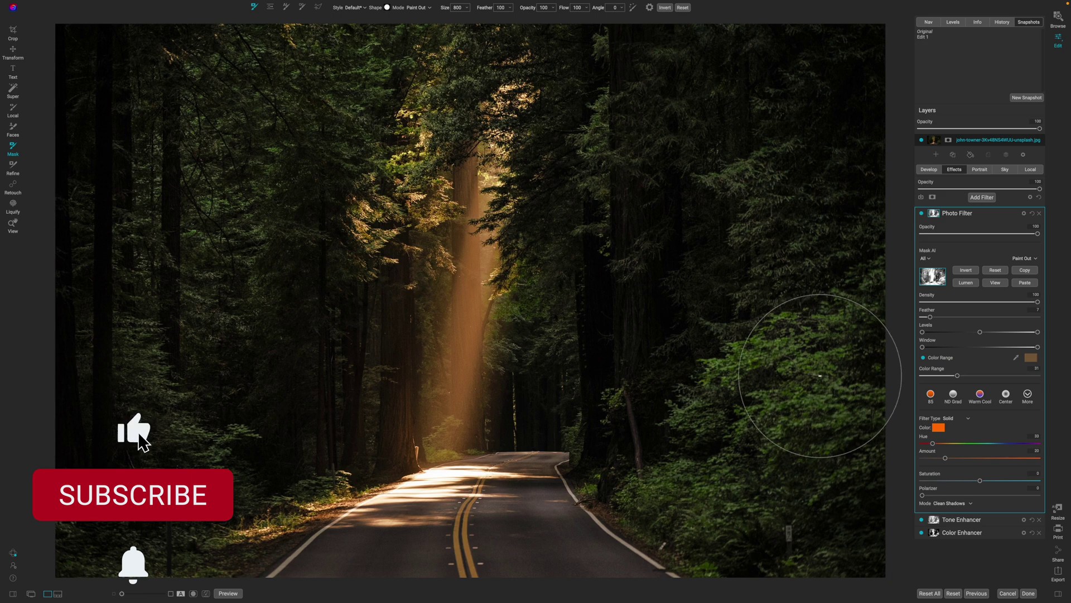
{"action": "left_click", "coordinate": [959, 217]}
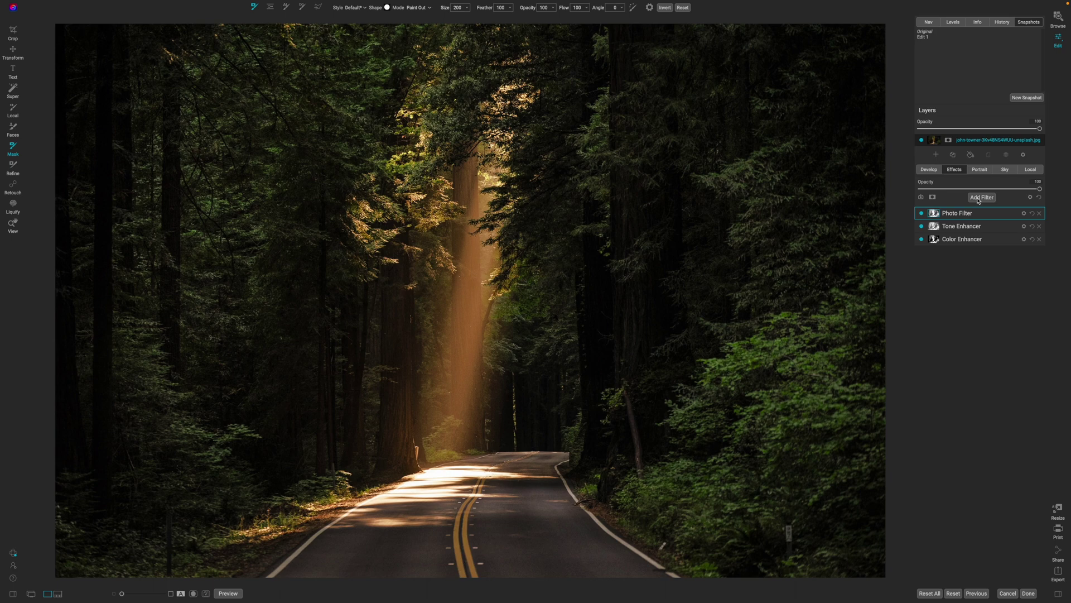
- Add a Glow filter in Screen mode with Amount about 23
{"action": "left_click", "coordinate": [981, 198]}
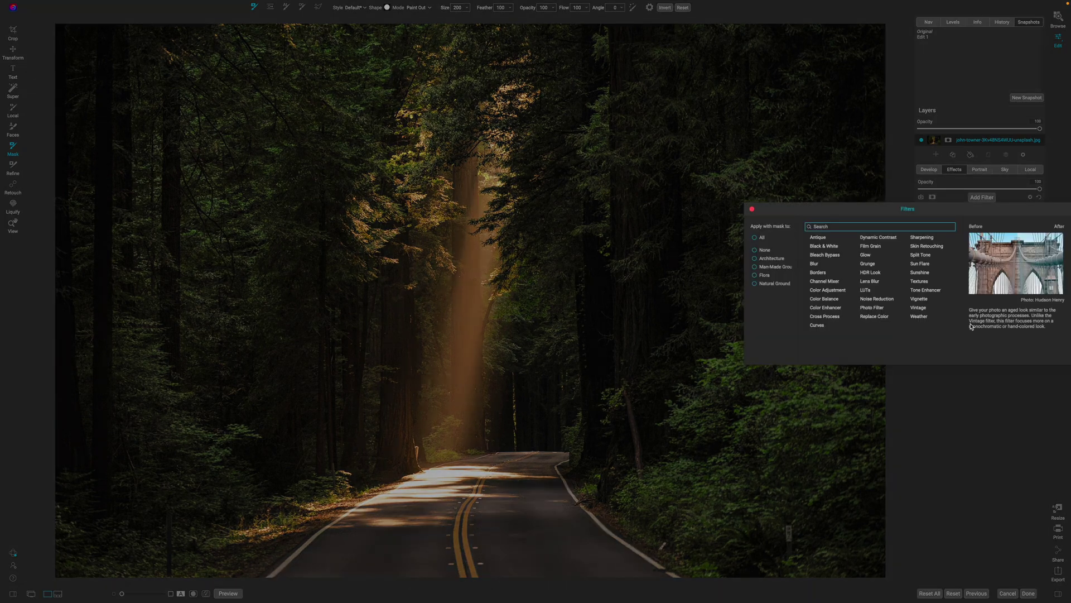
{"action": "left_click", "coordinate": [864, 255]}
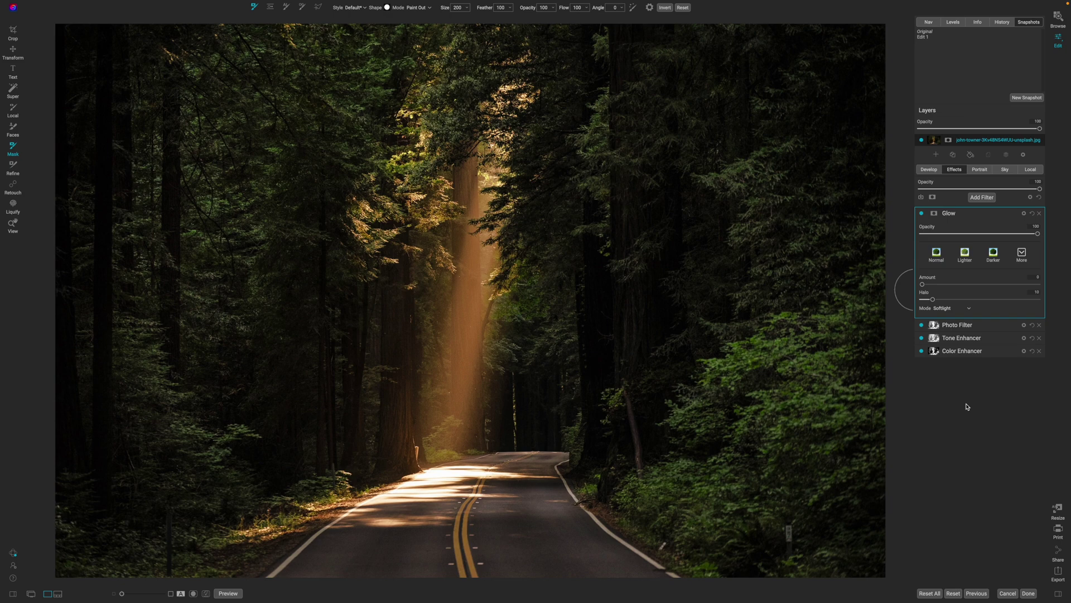
{"action": "left_click_drag", "start_coordinate": [922, 284], "coordinate": [968, 284]}
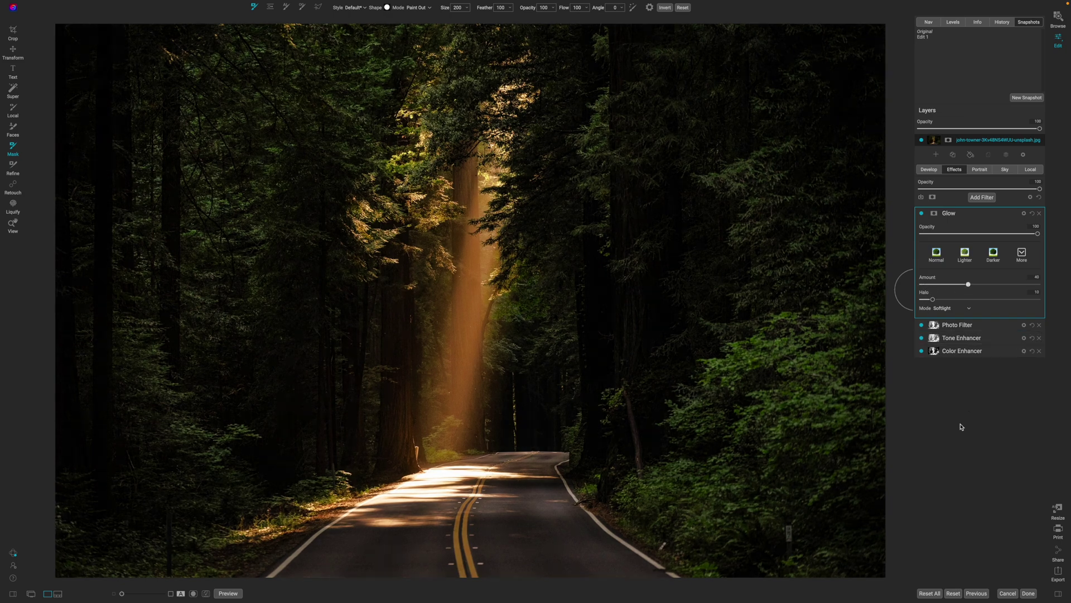
{"action": "left_click", "coordinate": [944, 310]}
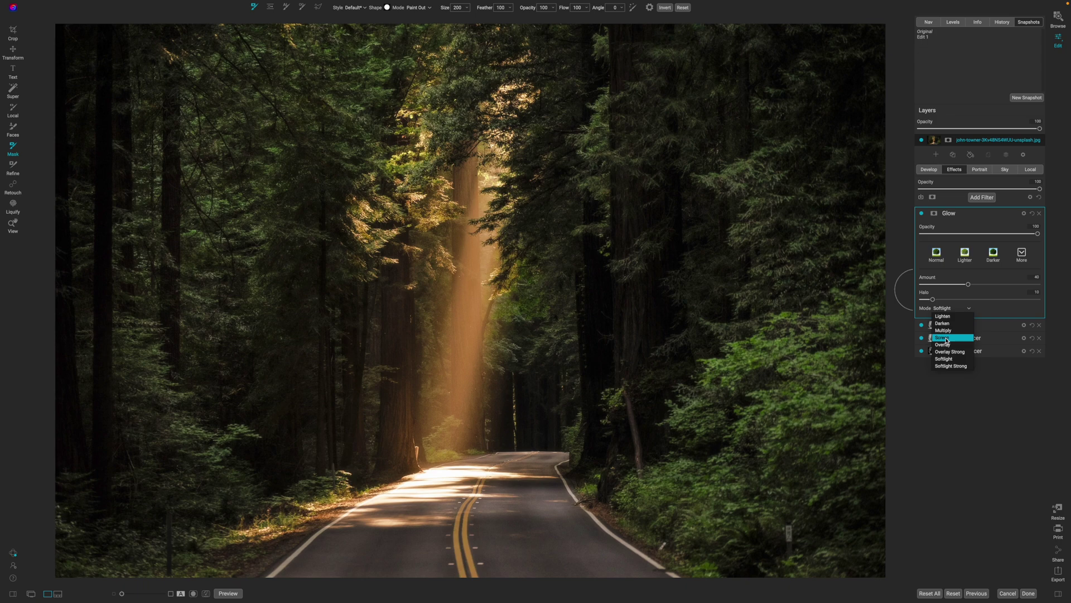
{"action": "left_click", "coordinate": [946, 338]}
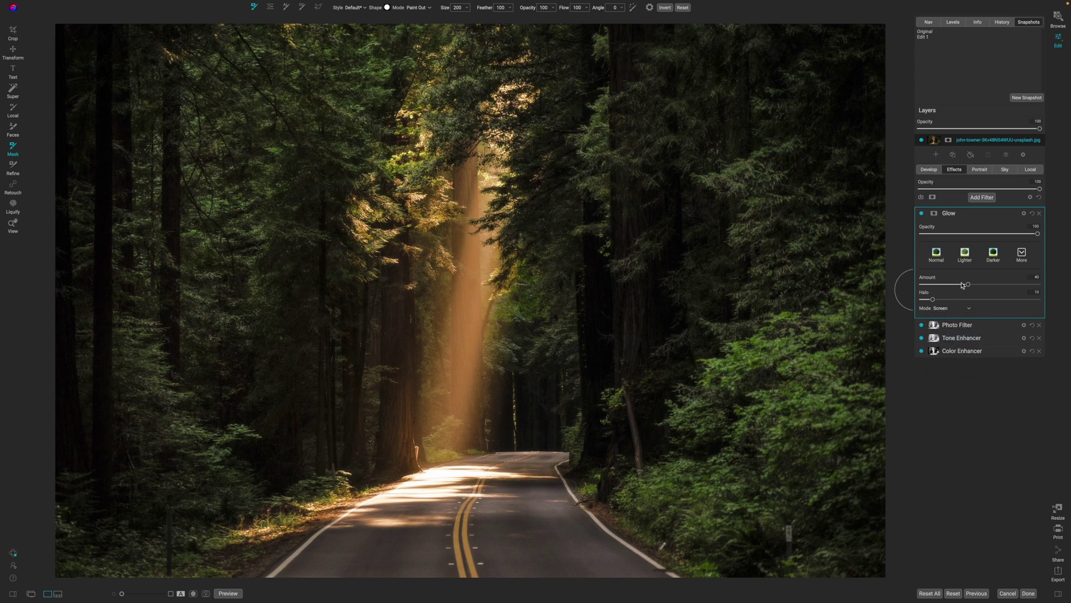
{"action": "left_click_drag", "start_coordinate": [962, 286], "coordinate": [946, 285]}
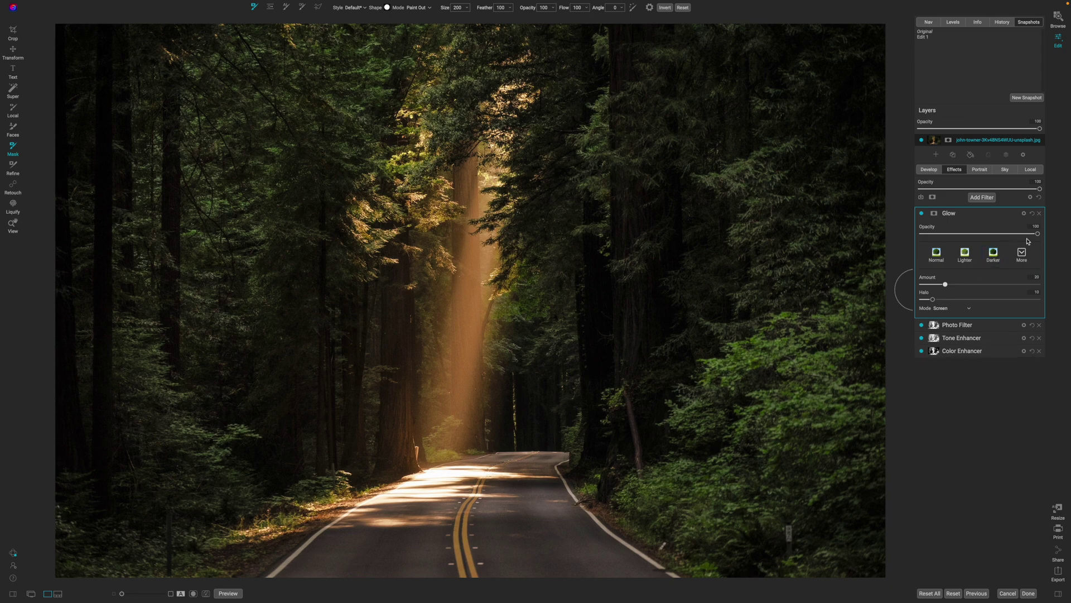
- Lower the Glow opacity to 81, comparing it on and off
{"action": "left_click_drag", "start_coordinate": [1036, 238], "coordinate": [986, 239]}
{"action": "left_click", "coordinate": [922, 213]}
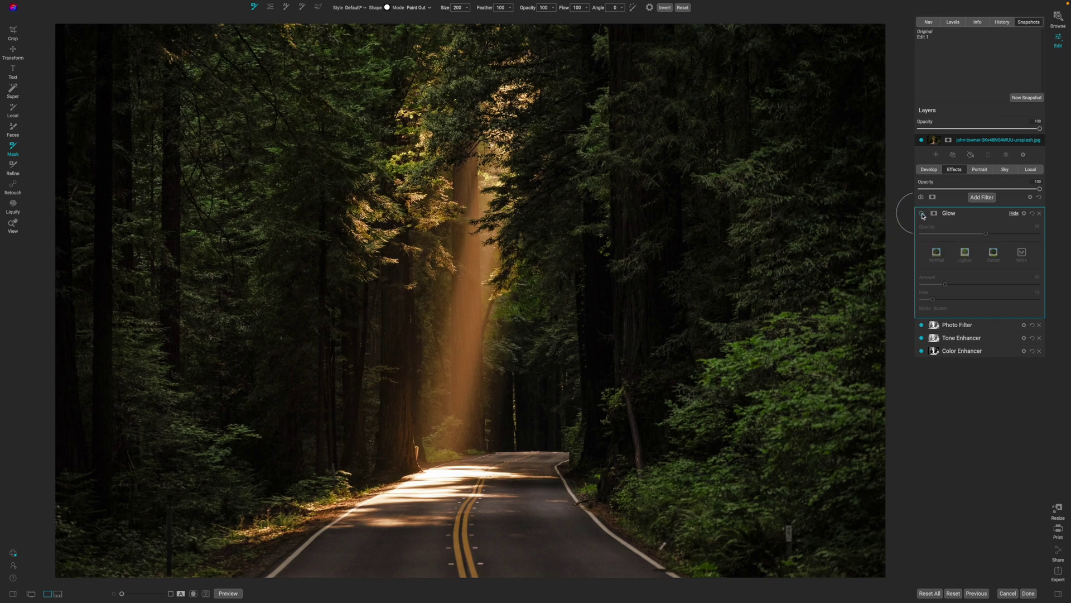
{"action": "left_click", "coordinate": [922, 213]}
{"action": "left_click_drag", "start_coordinate": [986, 233], "coordinate": [995, 233]}
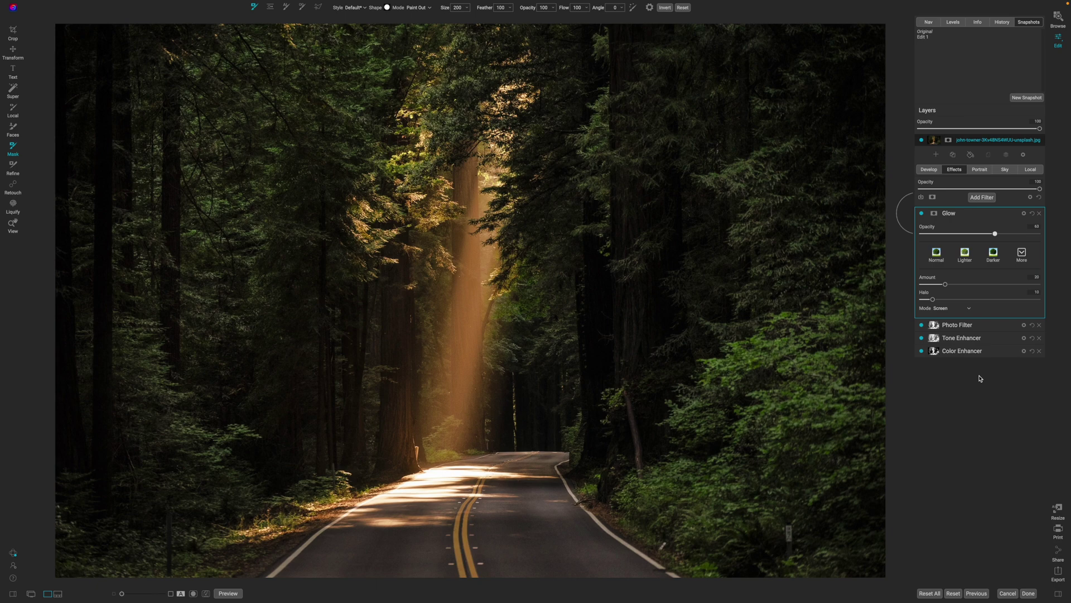
{"action": "left_click", "coordinate": [921, 215]}
{"action": "left_click", "coordinate": [922, 216]}
{"action": "left_click", "coordinate": [968, 215]}
- Add a Dynamic Contrast filter above Glow using the Surreal preset at 20 opacity
{"action": "left_click", "coordinate": [982, 197]}
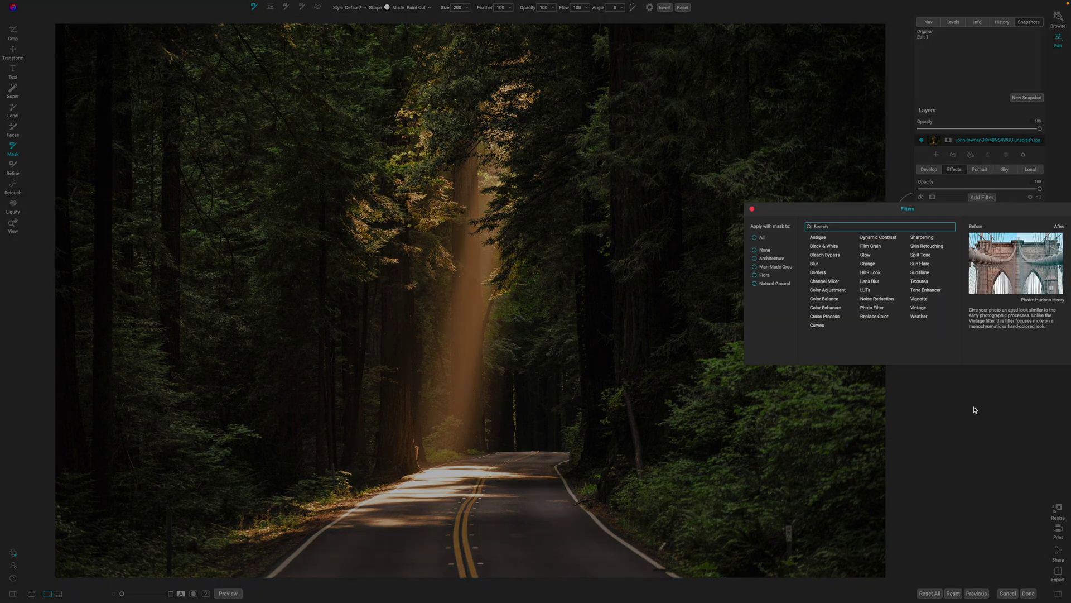
{"action": "left_click", "coordinate": [873, 233]}
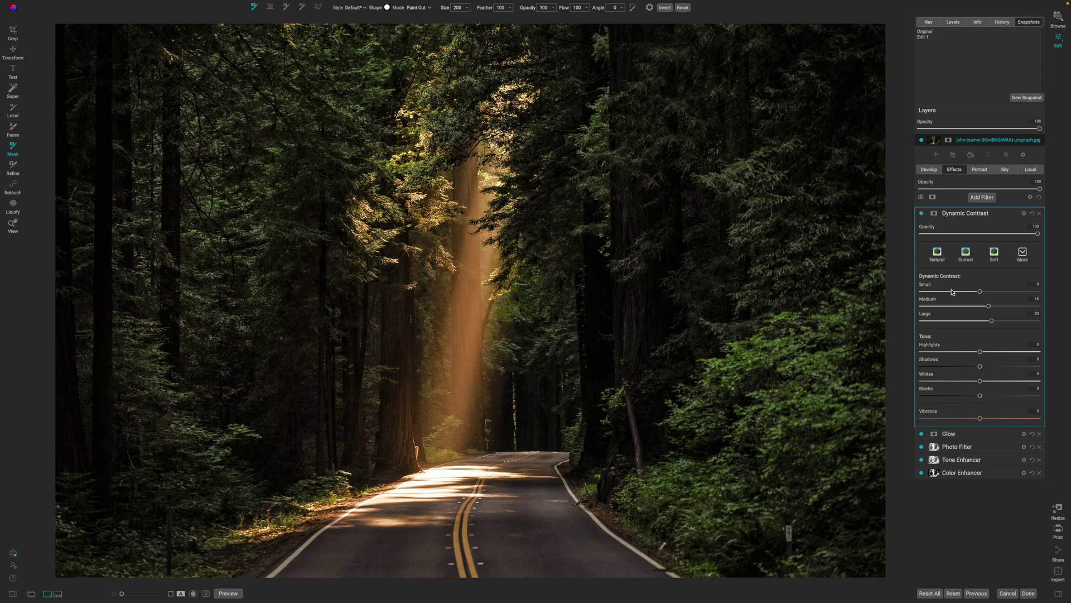
{"action": "left_click", "coordinate": [966, 254]}
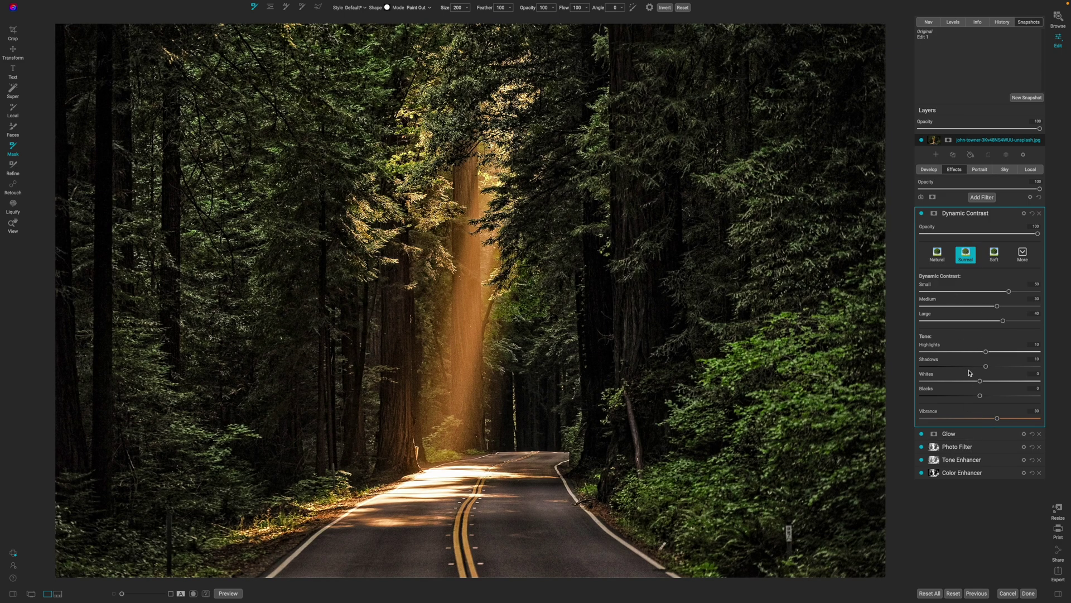
{"action": "left_click", "coordinate": [945, 233]}
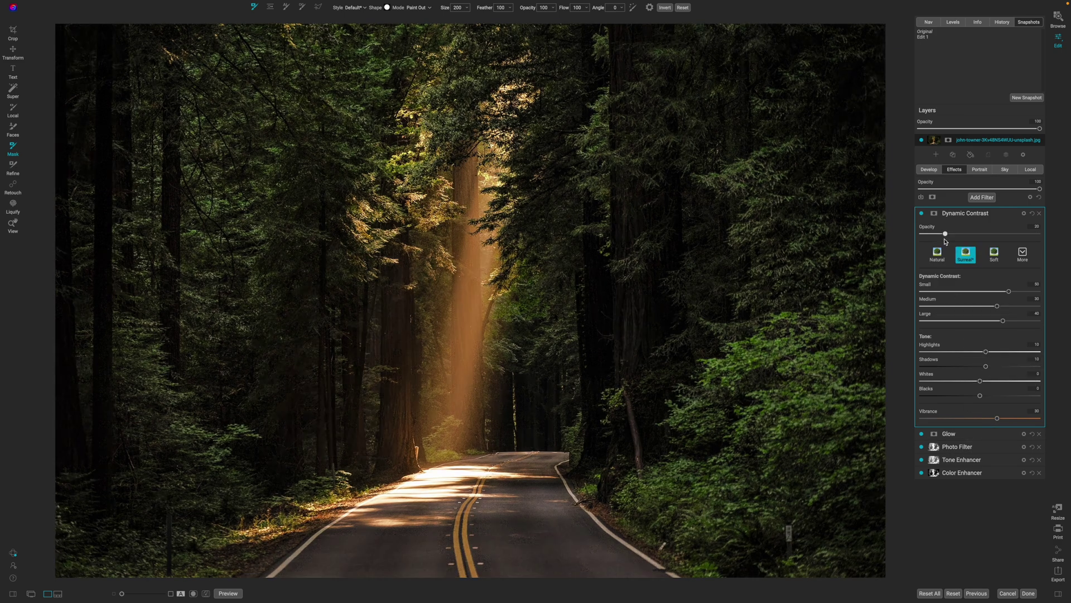
{"action": "left_click", "coordinate": [921, 217]}
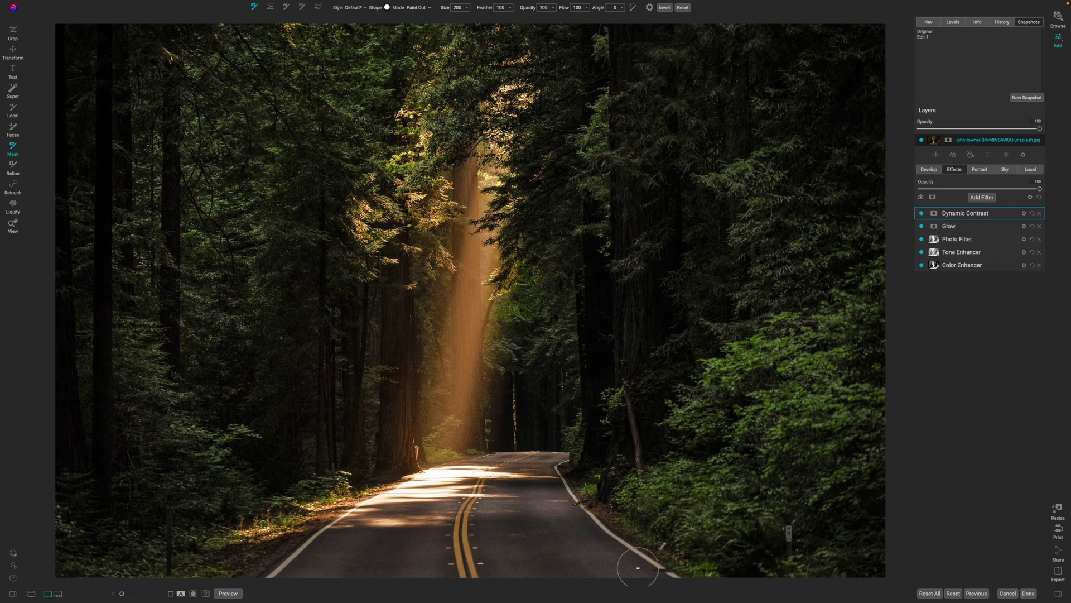
- Heal a foliage spot and a right road-edge blemish, nudging the heal source upward
{"action": "left_click", "coordinate": [13, 188]}
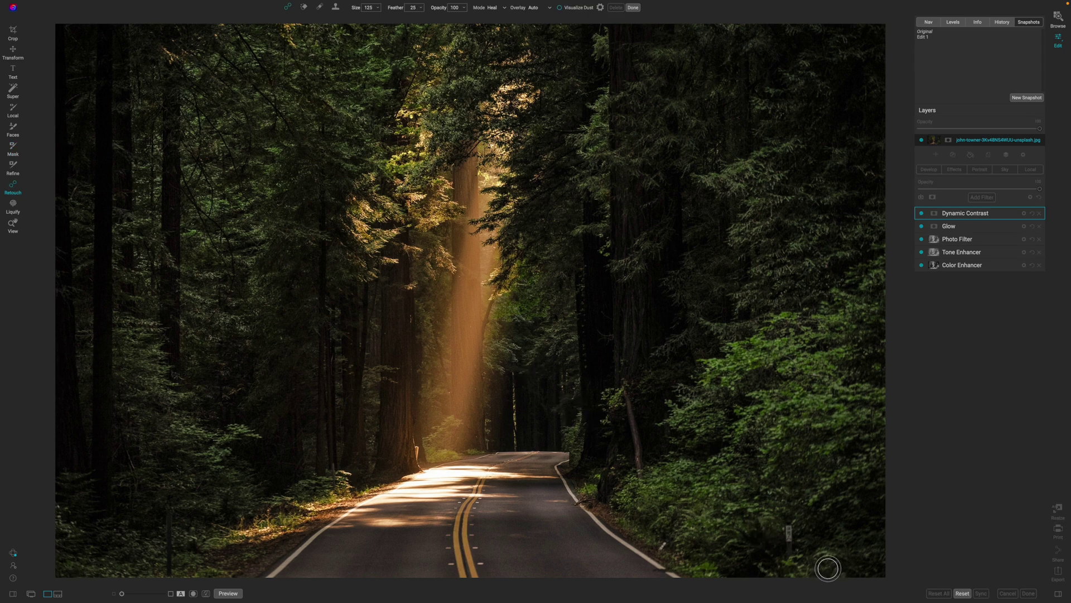
{"action": "left_click_drag", "start_coordinate": [785, 530], "coordinate": [788, 538]}
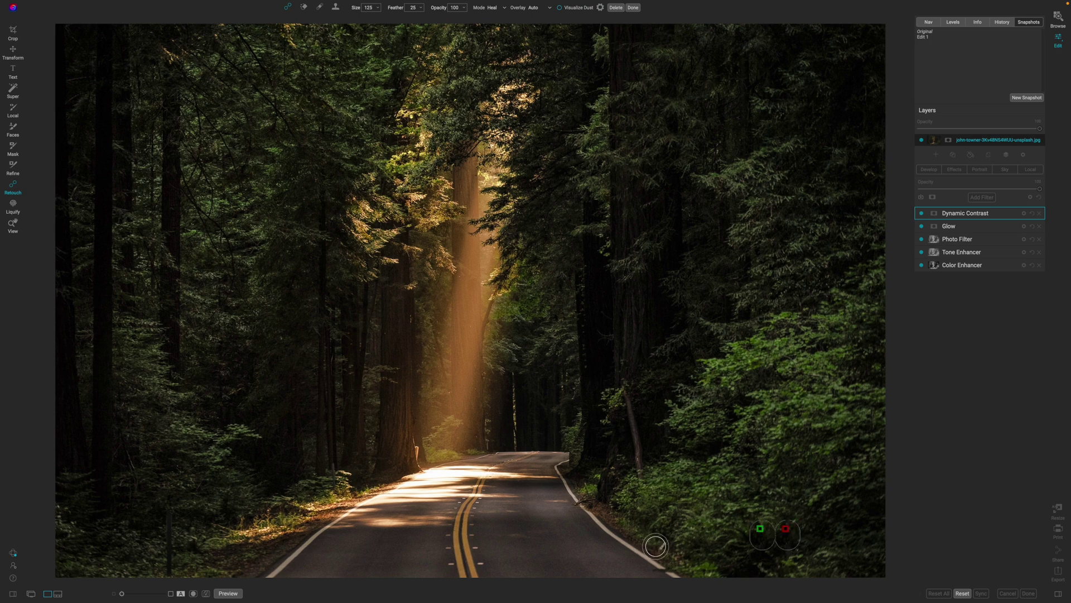
{"action": "left_click_drag", "start_coordinate": [664, 546], "coordinate": [661, 545]}
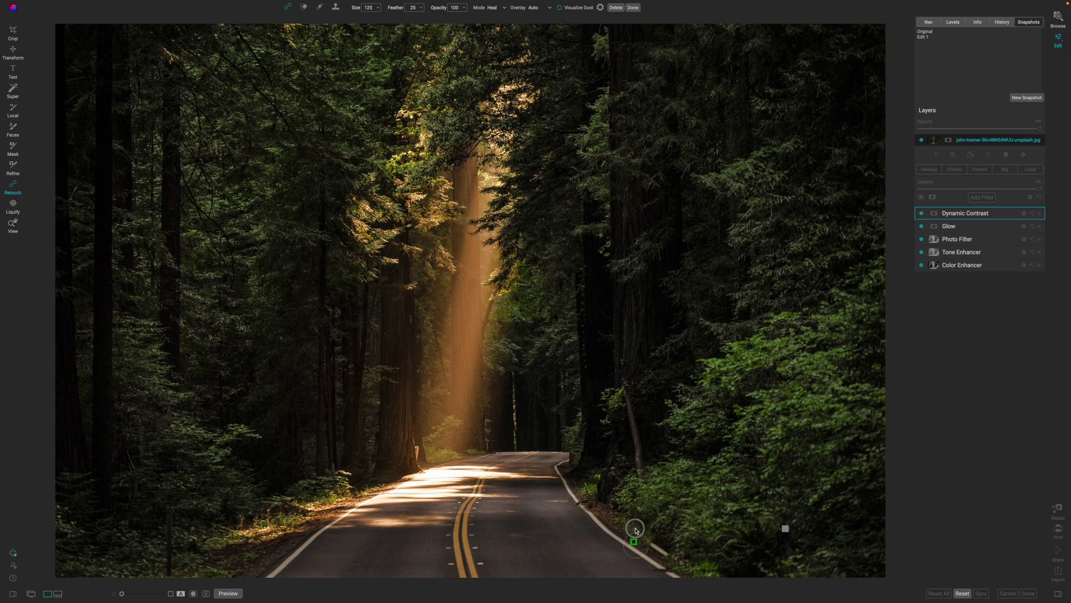
{"action": "left_click_drag", "start_coordinate": [635, 540], "coordinate": [636, 516]}
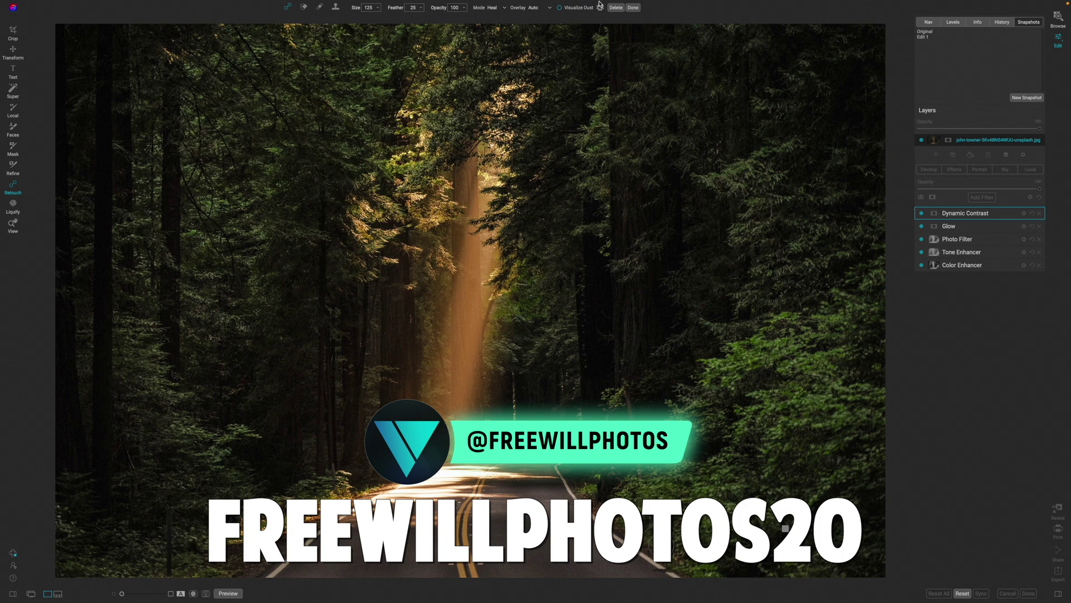
- Leave the Retouch tool and commit all edits with Done
{"action": "left_click", "coordinate": [633, 8]}
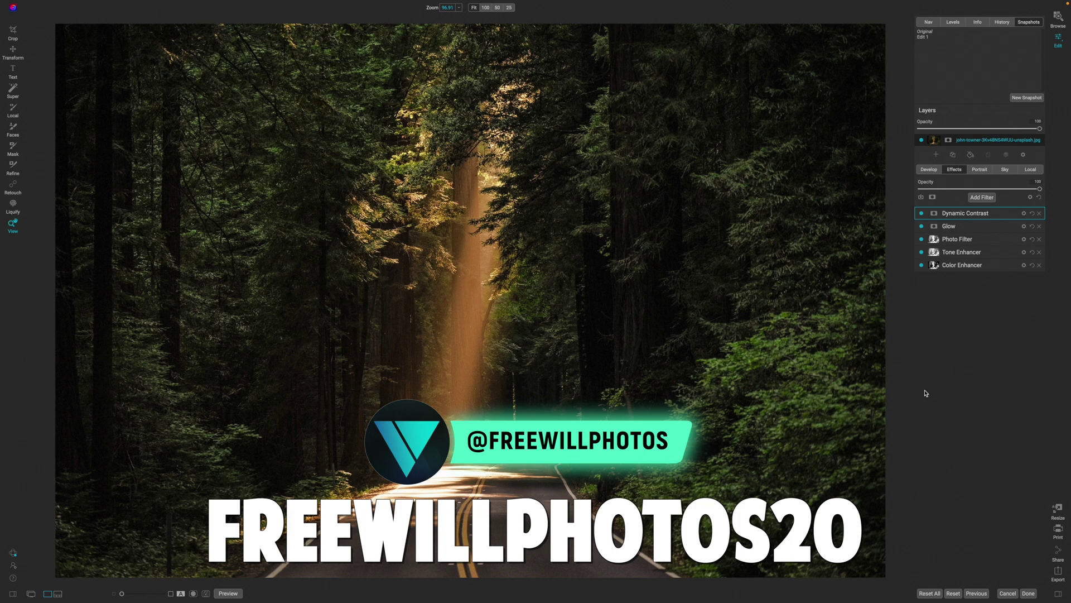
{"action": "left_click", "coordinate": [1030, 594]}
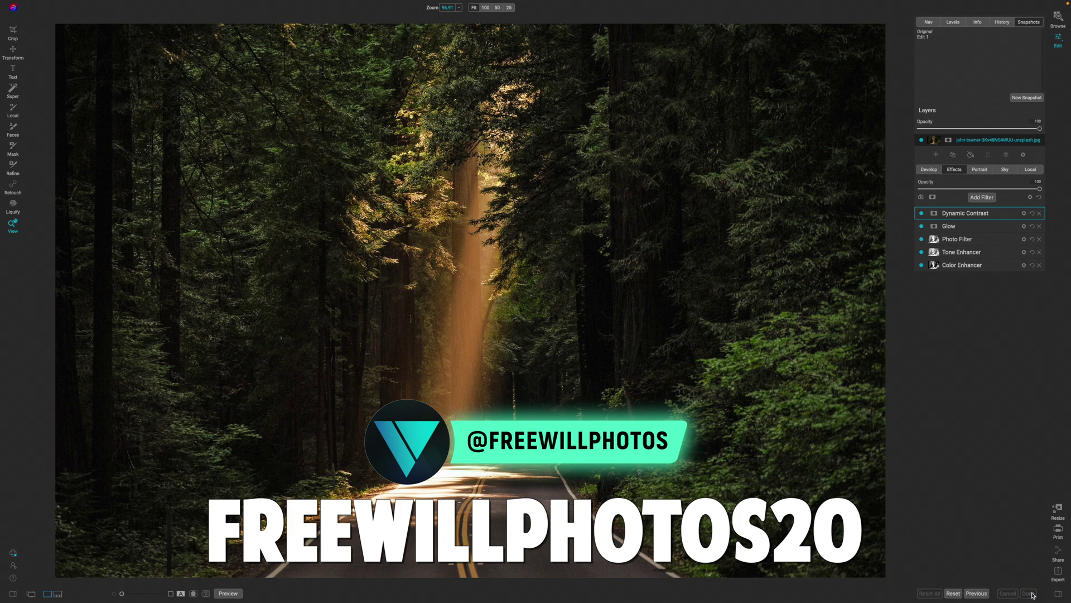